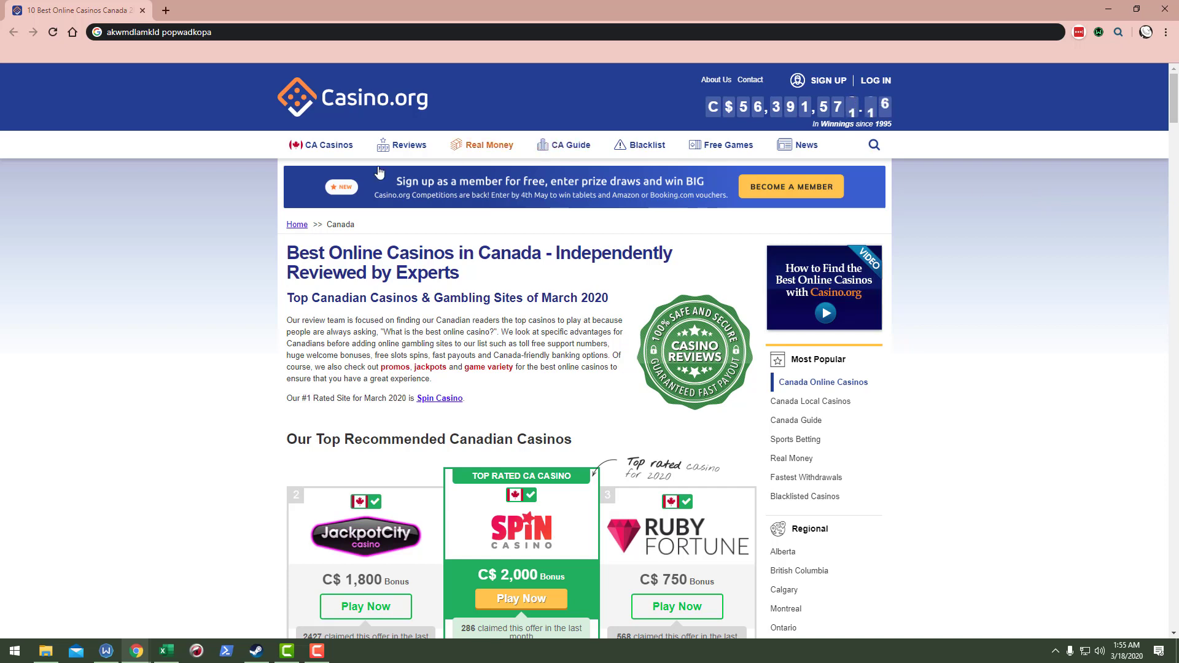
Create a bookmarks bar folder named 'Casino gambling addiction log'.
scroll(108, 246, down, 5)
scroll(113, 238, up, 5)
right_click(61, 54)
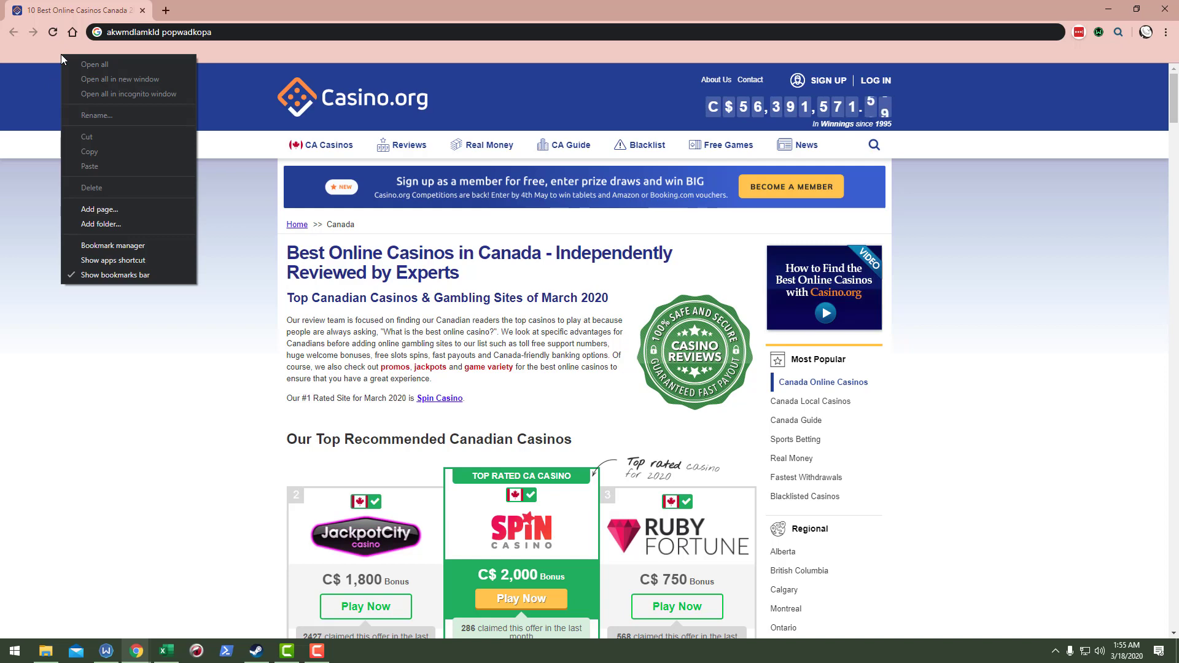
click(101, 224)
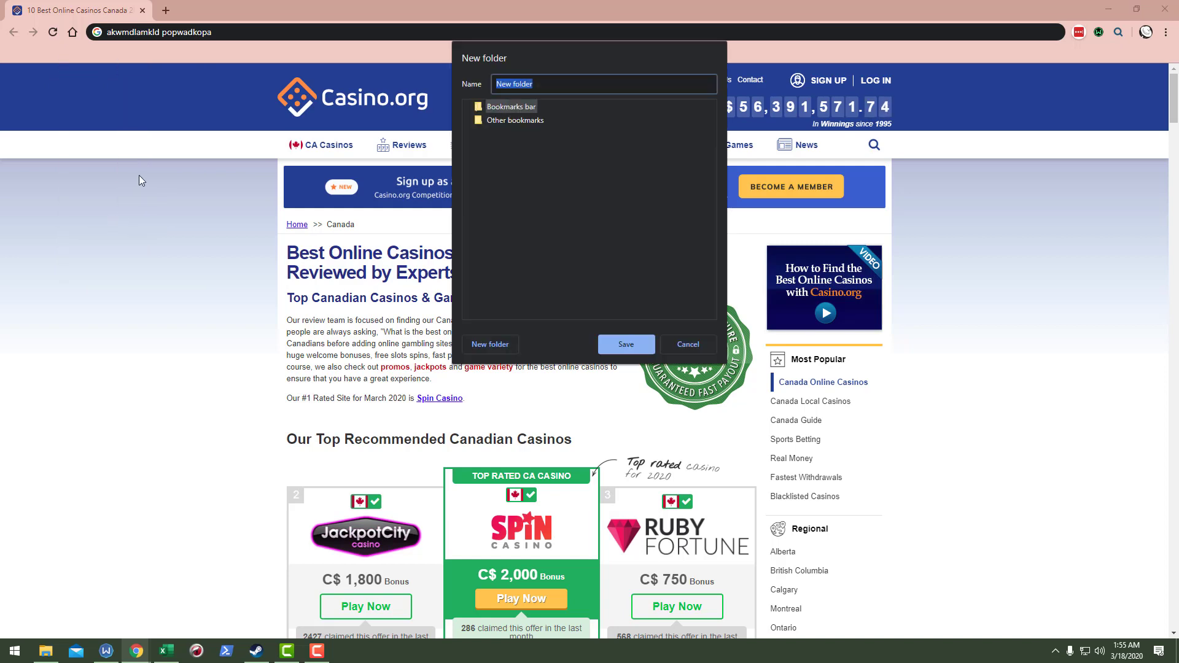
text(Casino ga)
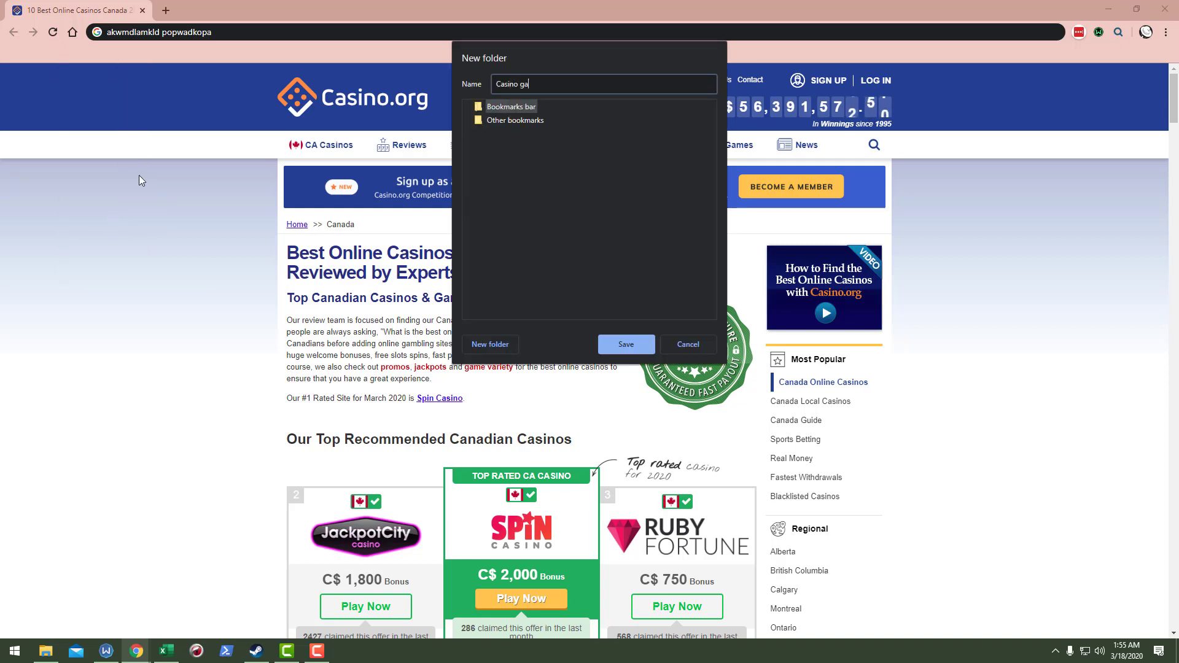
text(mbling addiction log)
key(Return)
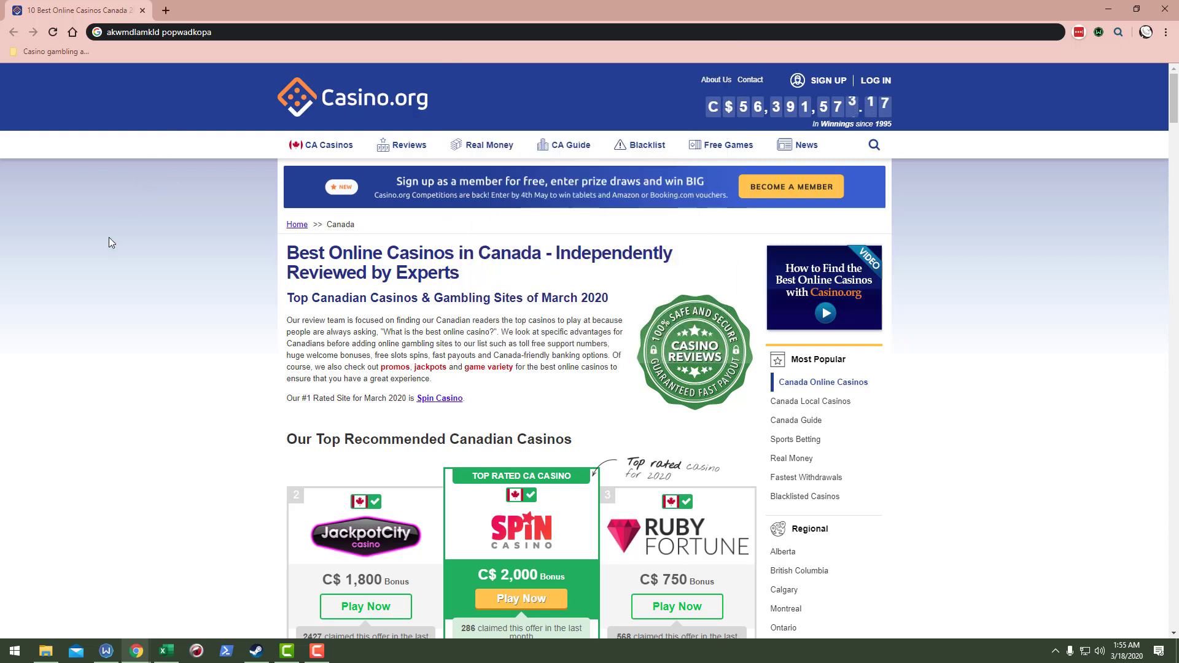
Reload the casino.org Canada page and check the new folder's bookmark list.
key(F5)
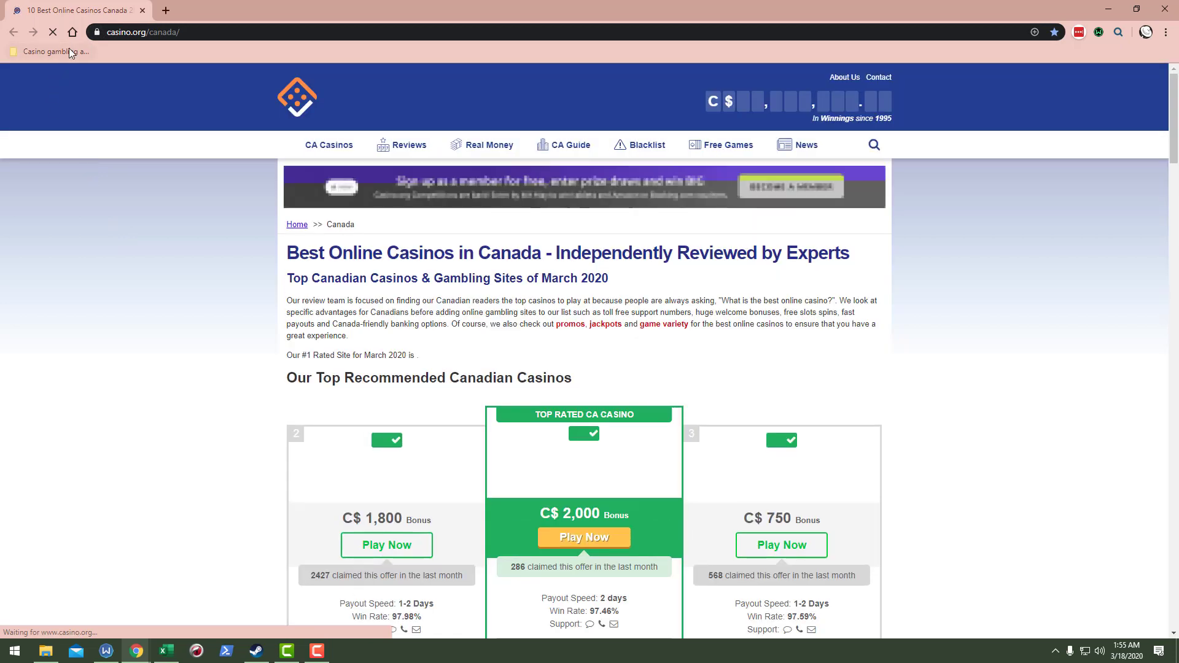
click(67, 50)
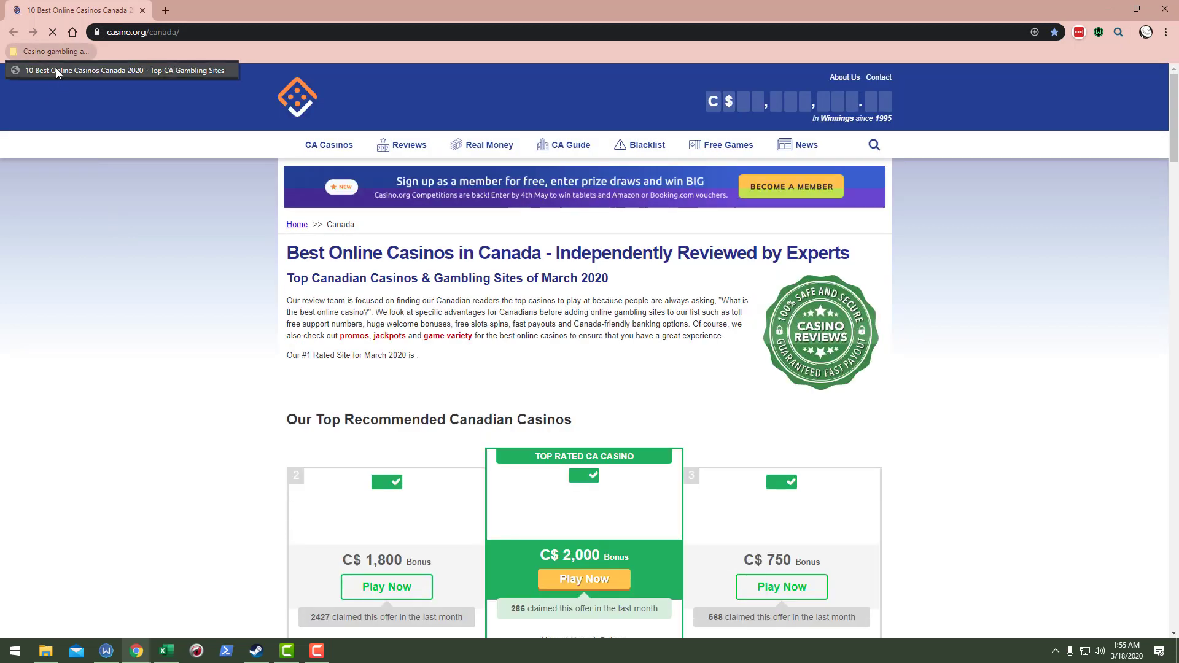
click(114, 252)
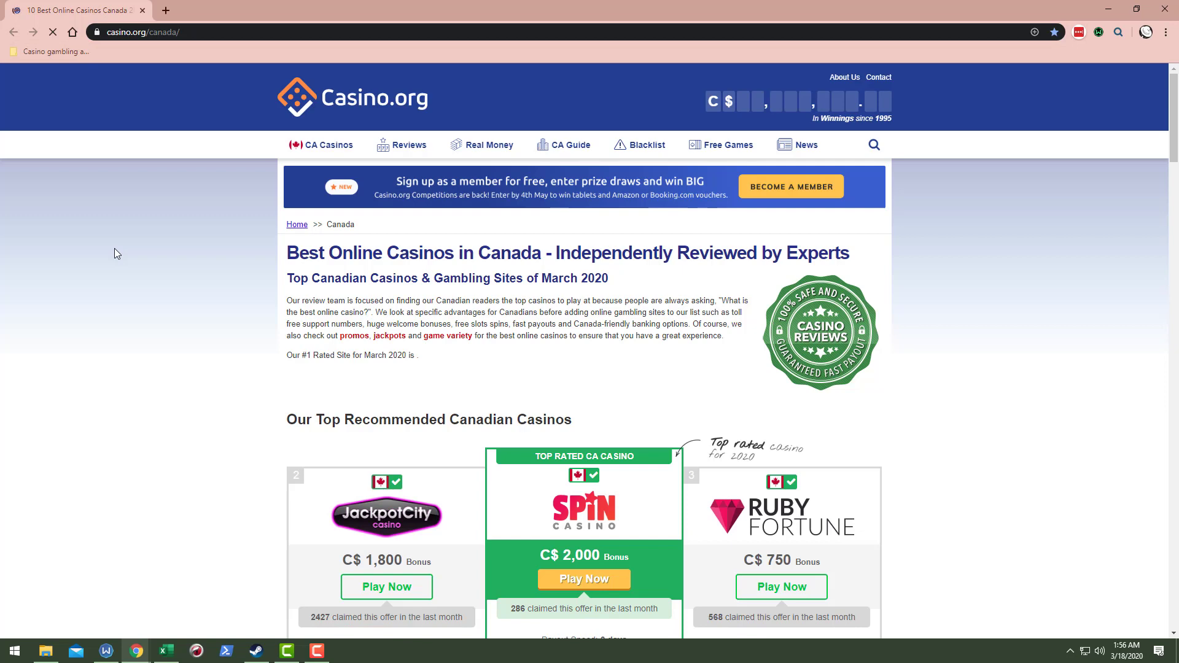
Clear all-time browsing history, downloads and cached files, then close Settings.
key(ctrl+shift+Delete)
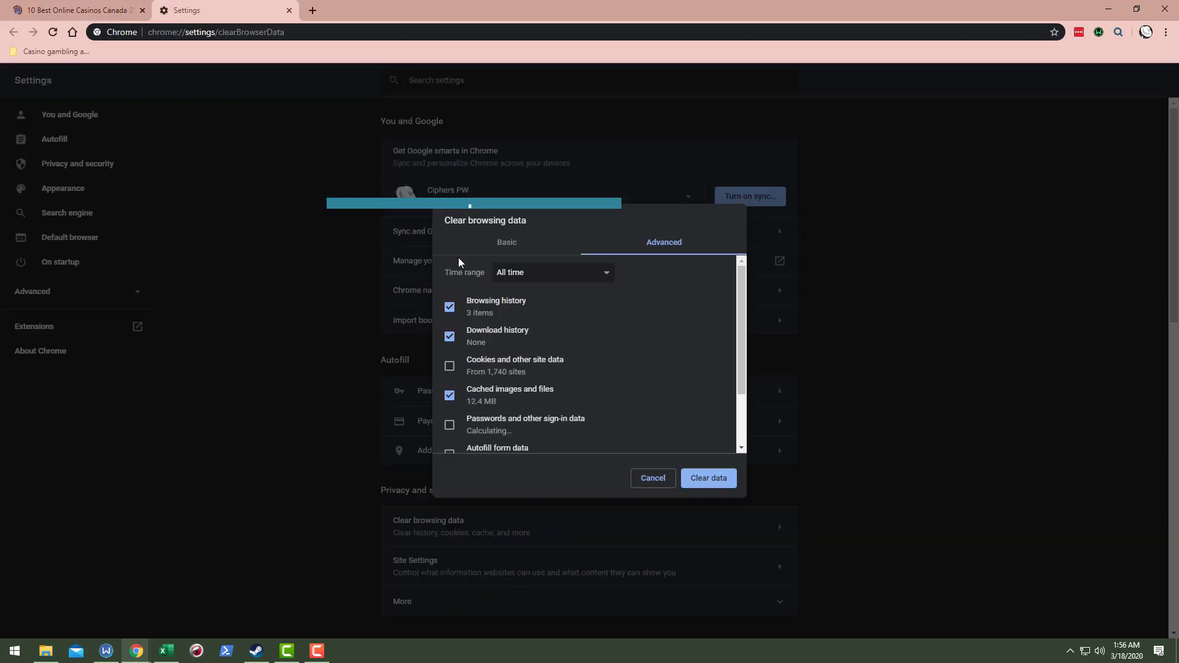
click(707, 482)
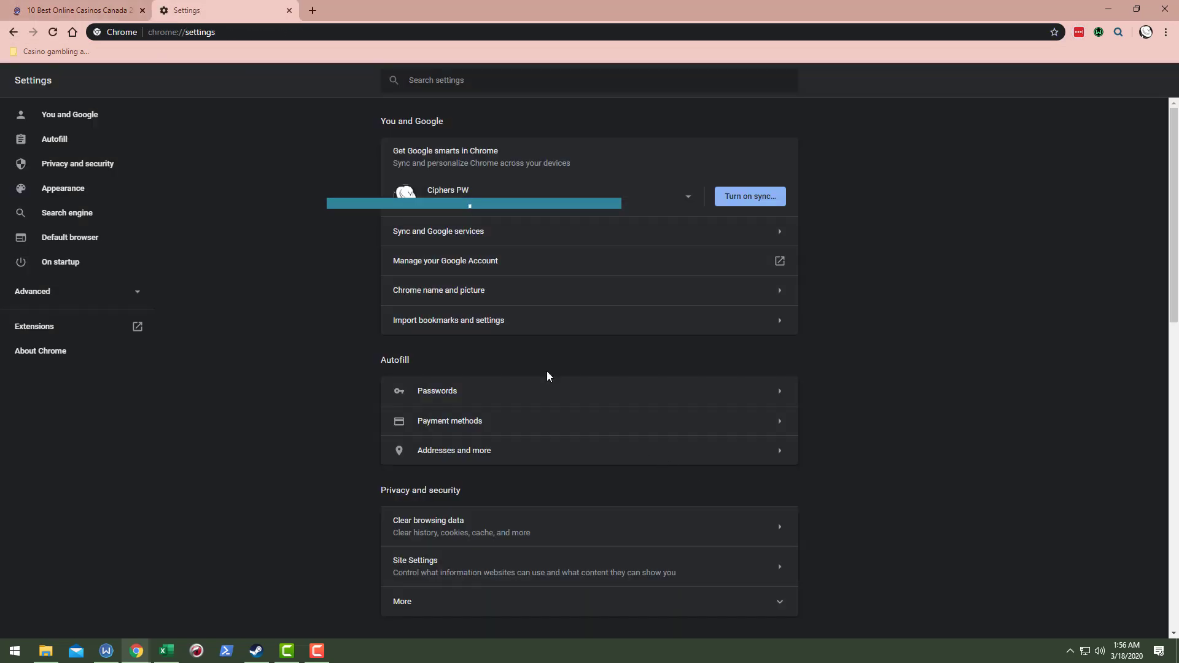
click(289, 11)
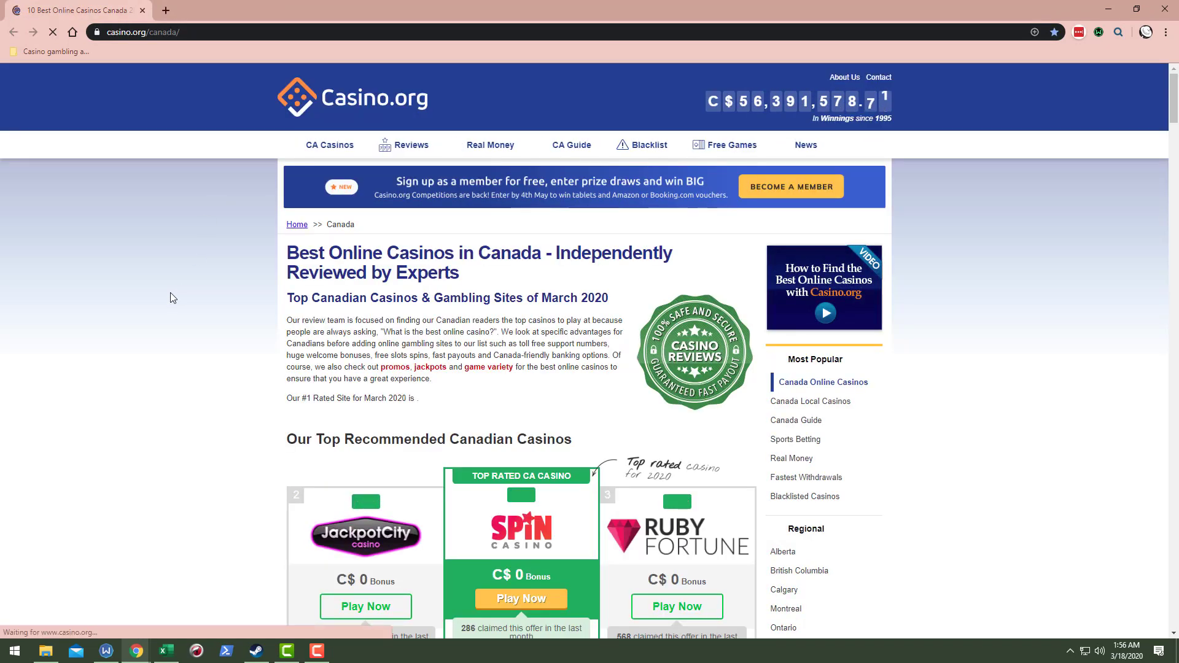
Open a new incognito window and go to google.com.
key(ctrl+shift+n)
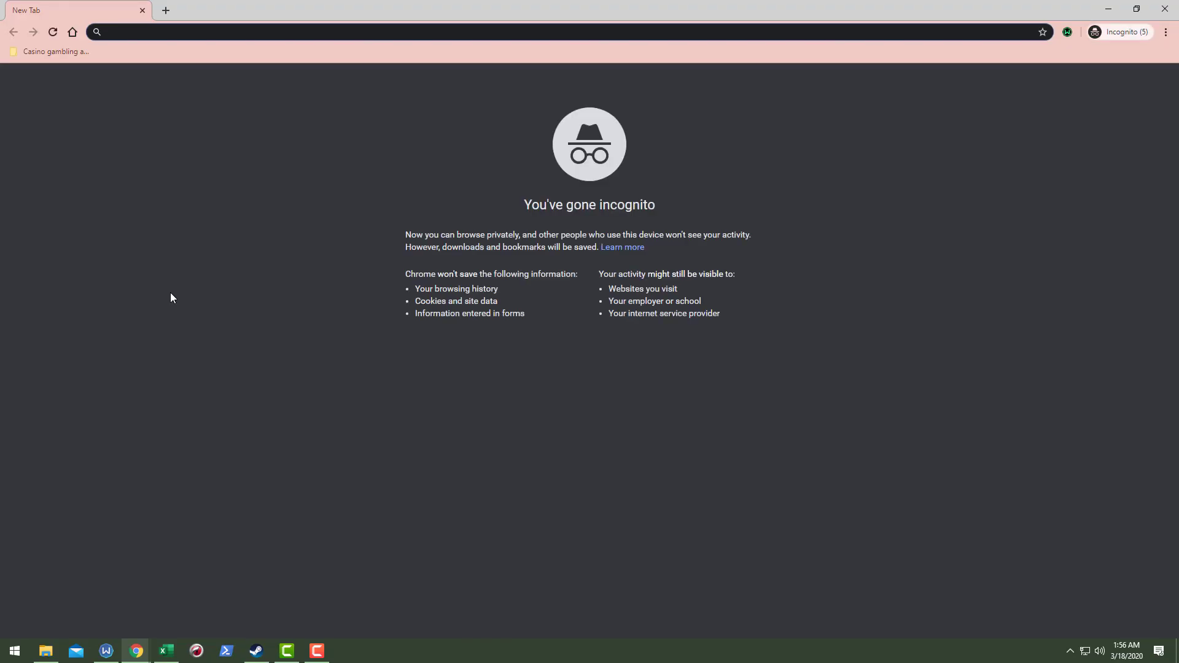
text(google.com)
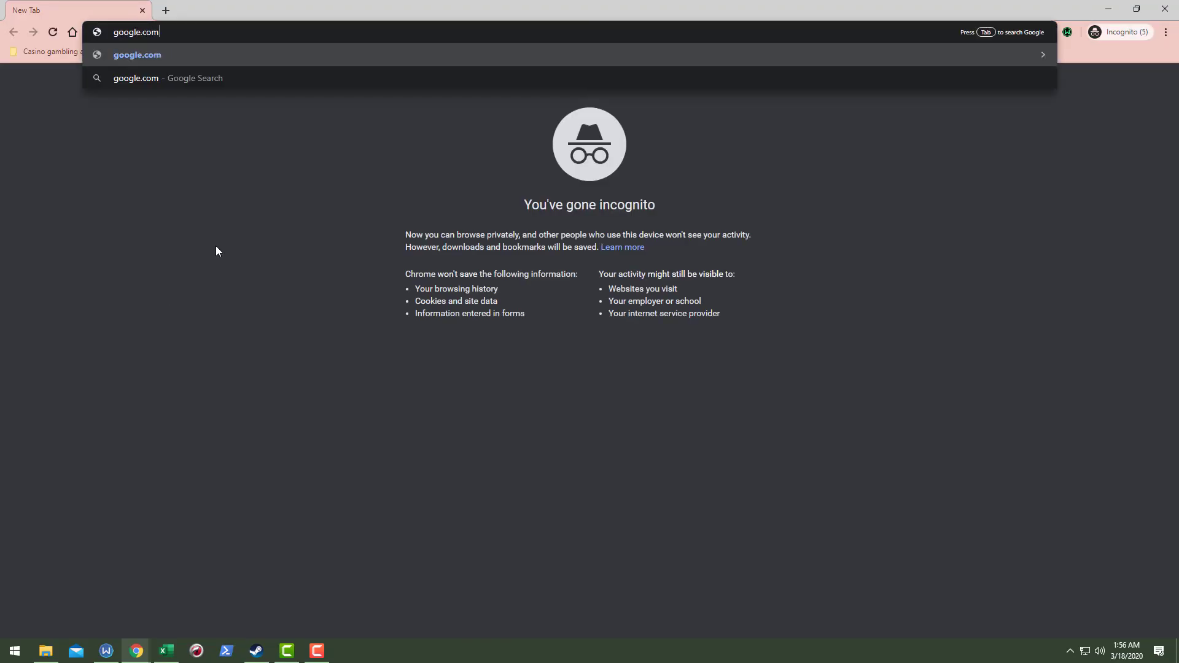
key(Return)
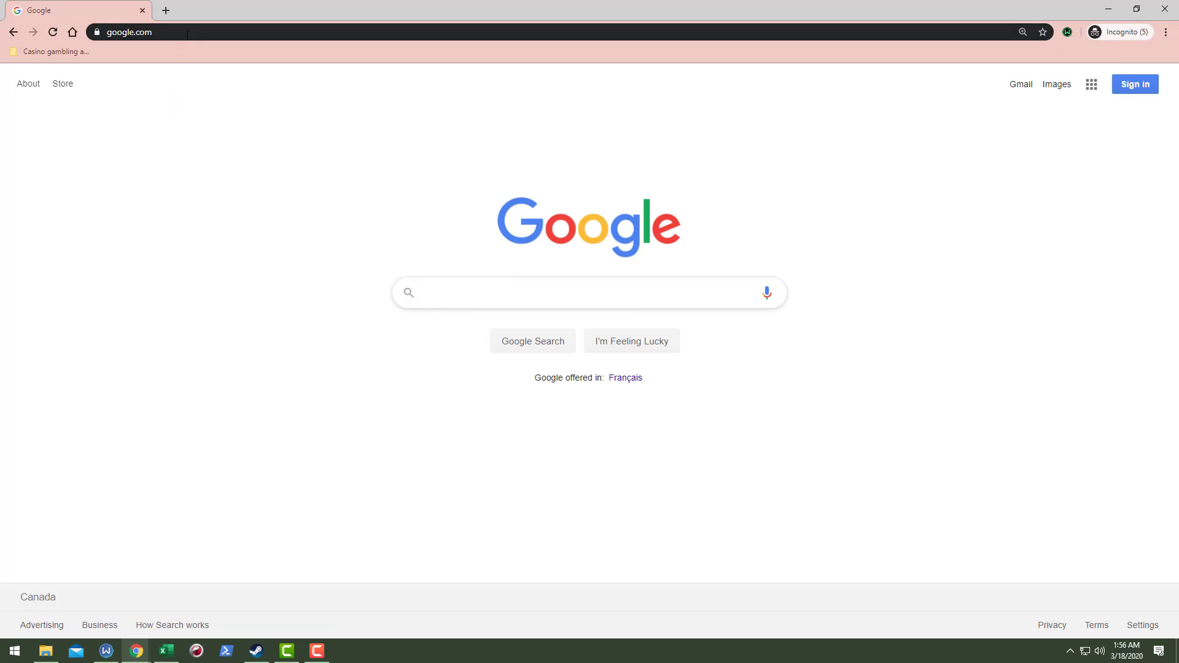
Enter 'casin' in the incognito address bar, then open the casino bookmark folder's context menu.
key(ctrl+l)
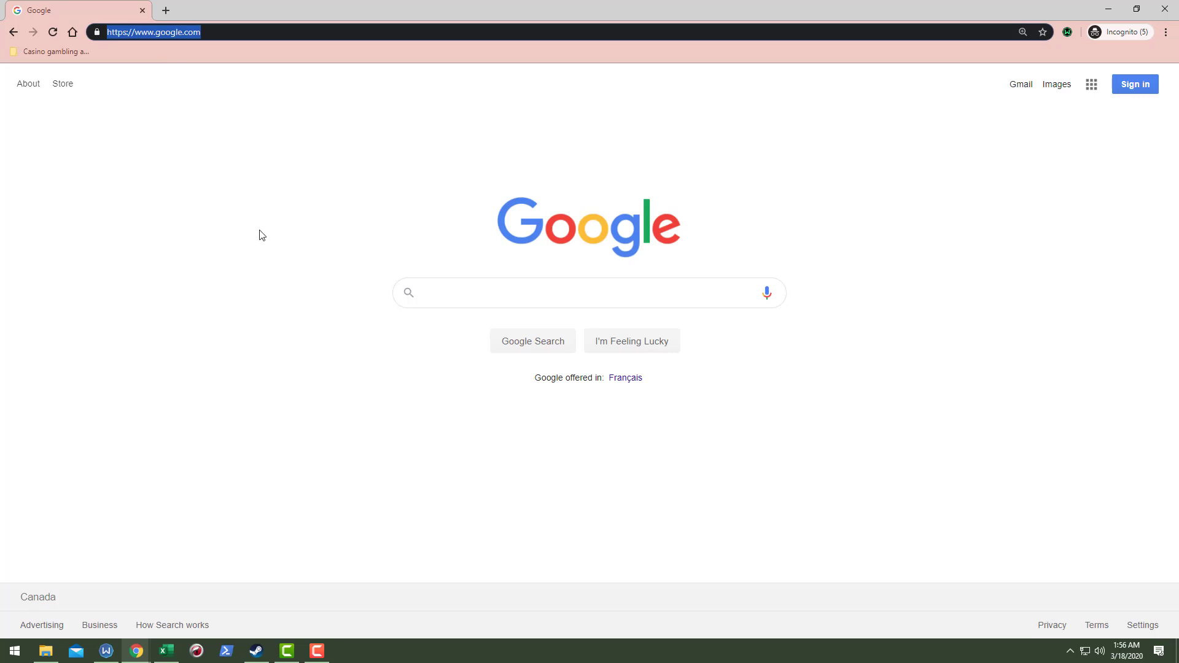
text(casi)
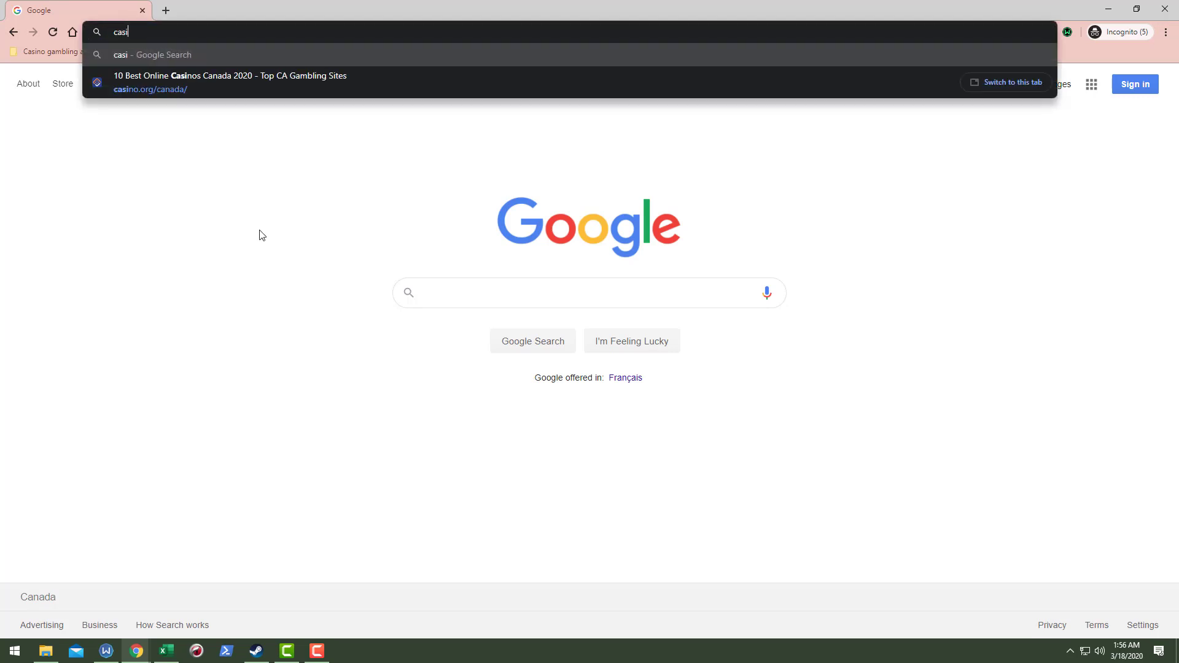
key(ctrl+a)
text(ca)
key(BackSpace)
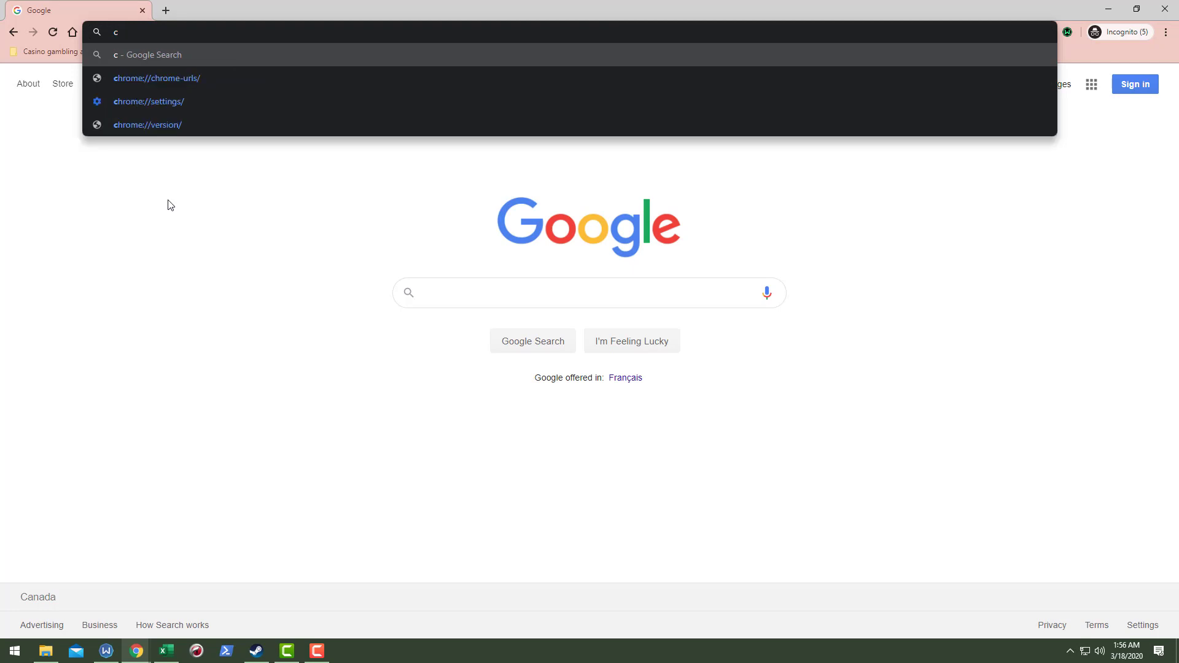
text(asin)
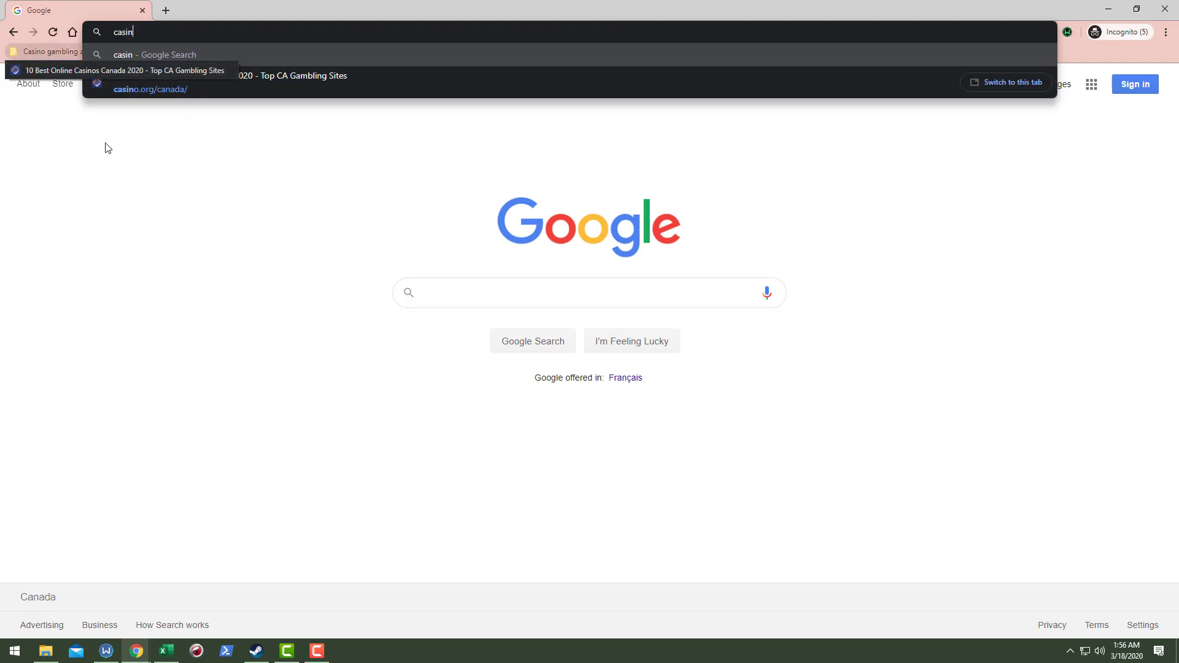
click(61, 118)
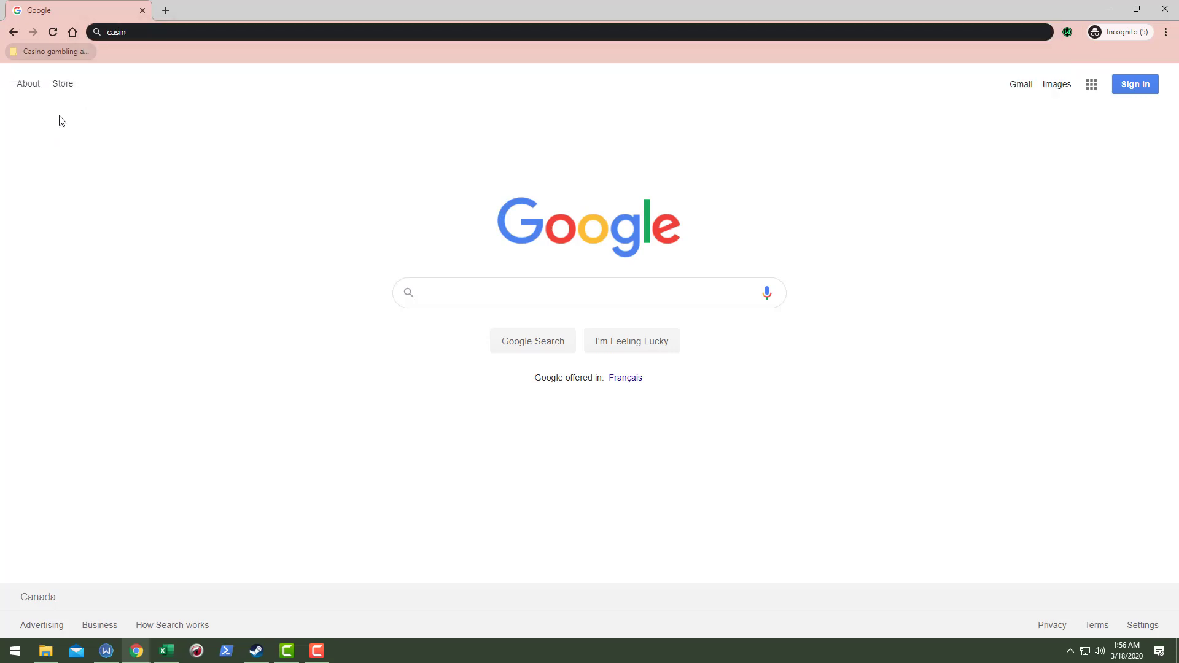
right_click(58, 53)
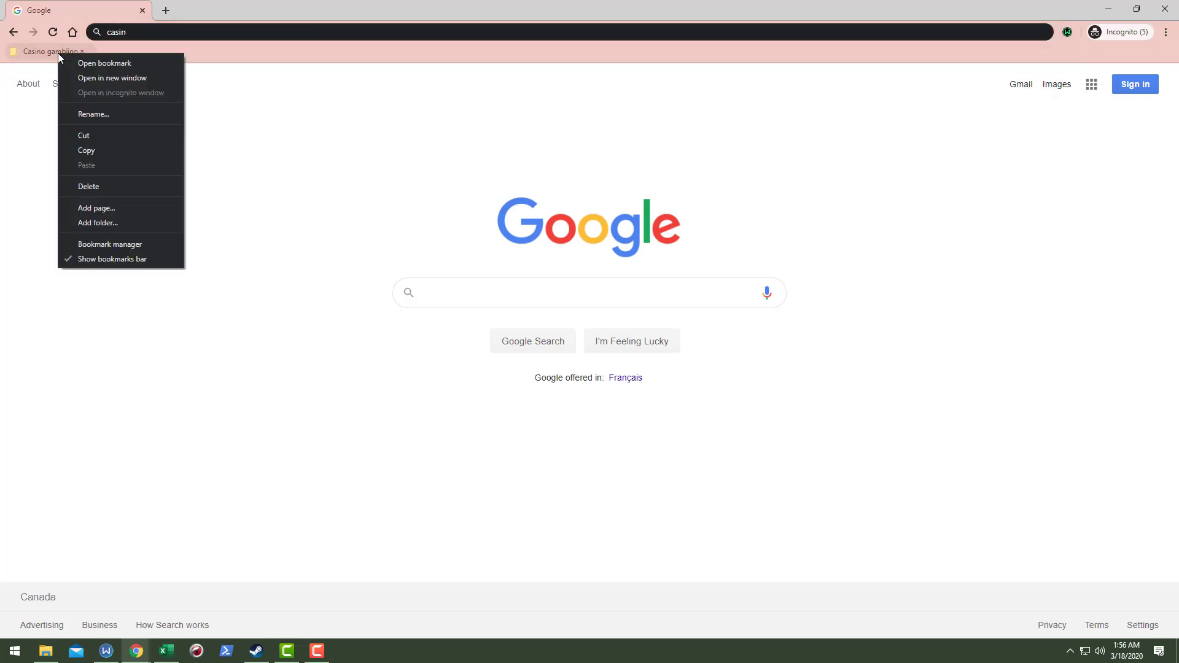
Delete the Casino folder in Bookmark manager and confirm Other bookmarks and Bookmarks bar are empty.
click(107, 245)
click(1158, 85)
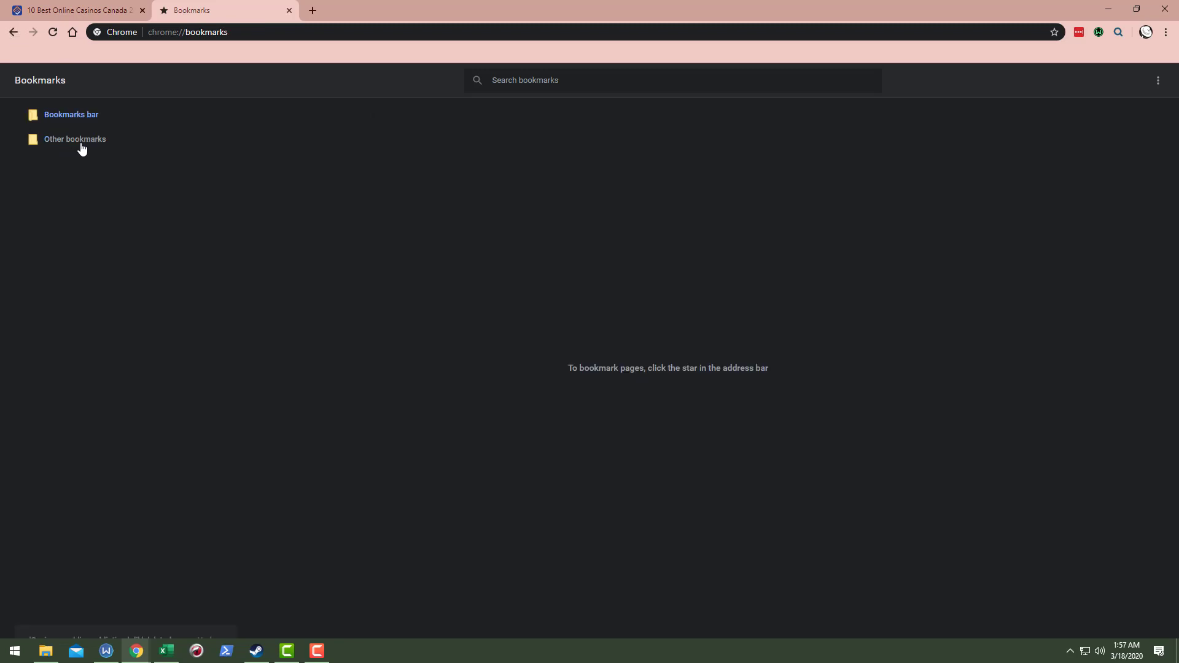
click(80, 138)
click(87, 120)
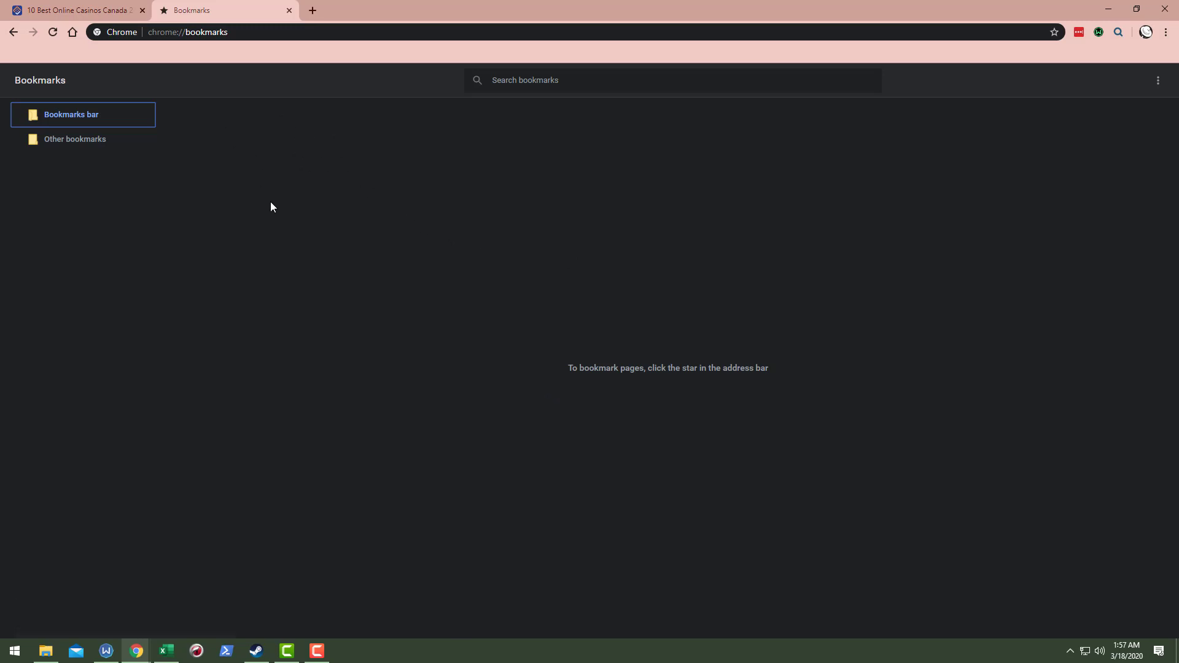
Open a new incognito window and load casino.org.
key(ctrl+shift+n)
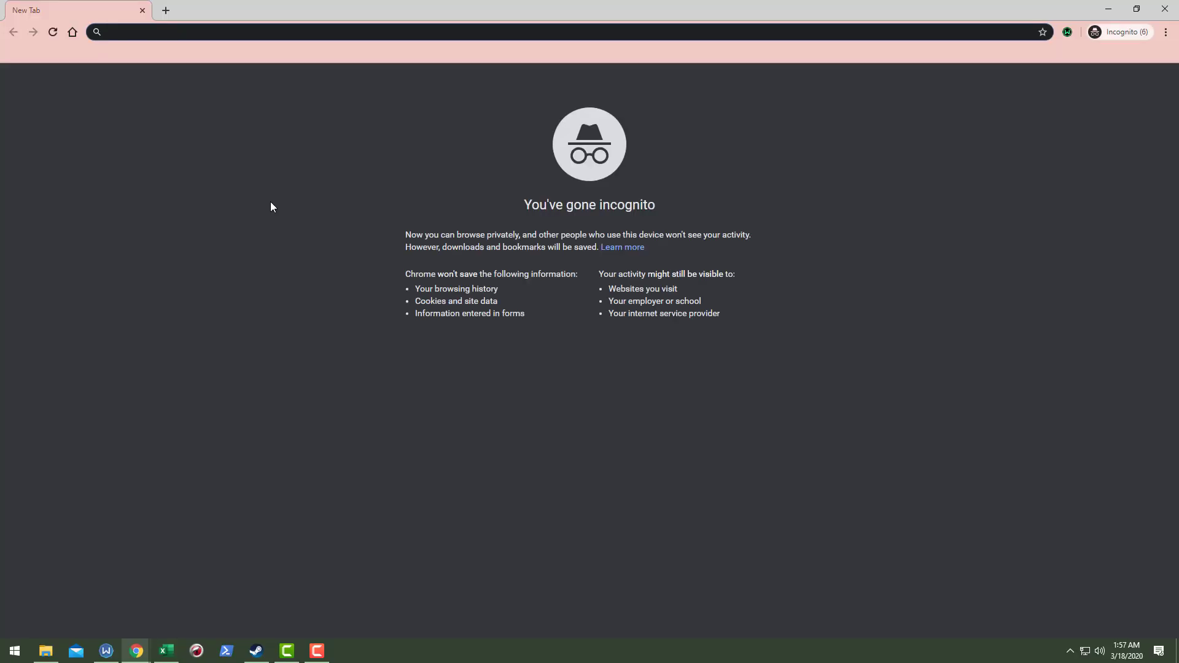
text(casino)
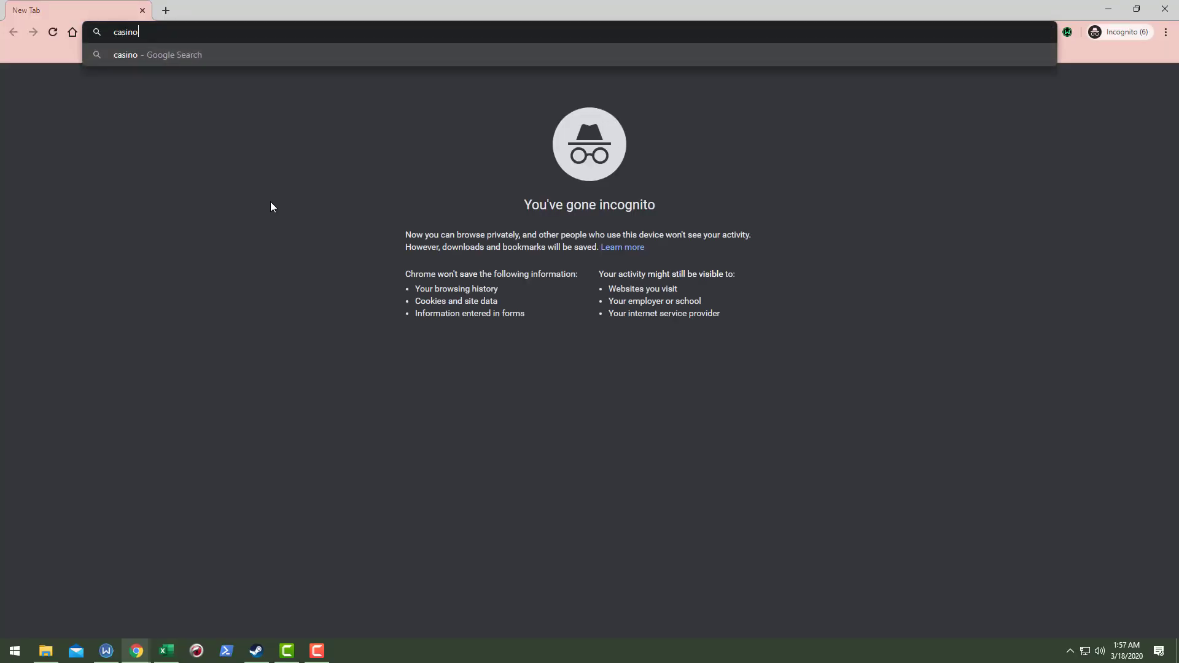
key(Escape)
text(casino.org)
key(Return)
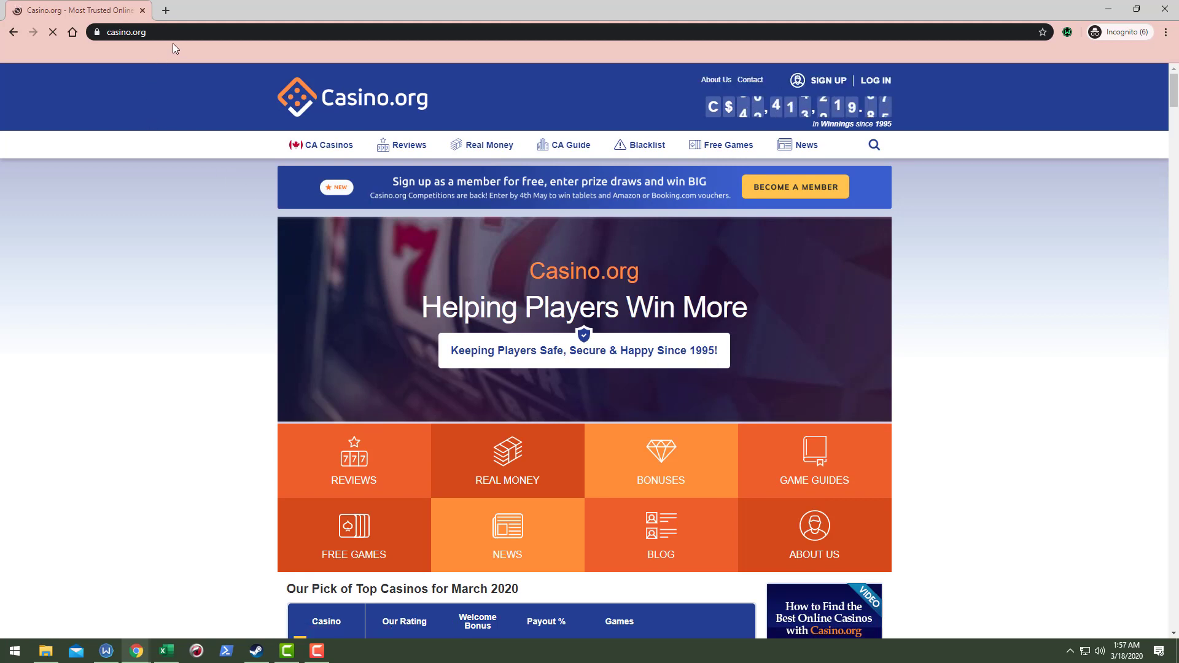
Open a new tab, type and clear 'casino' in the address bar, then close that empty tab.
key(ctrl+t)
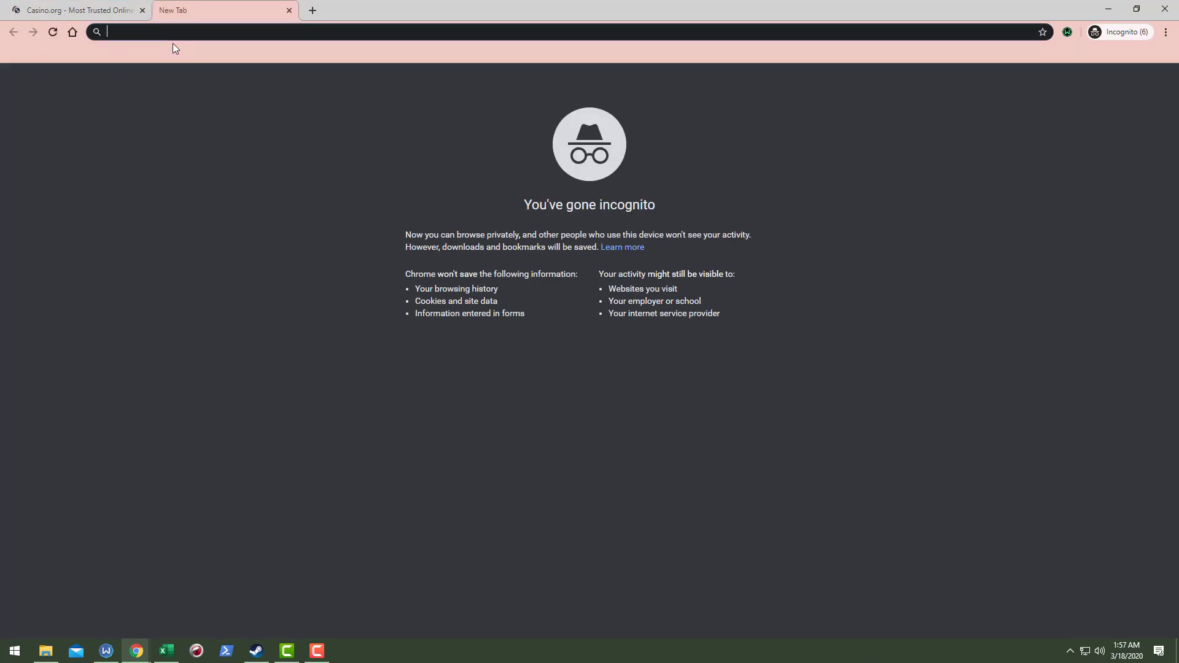
text(casino)
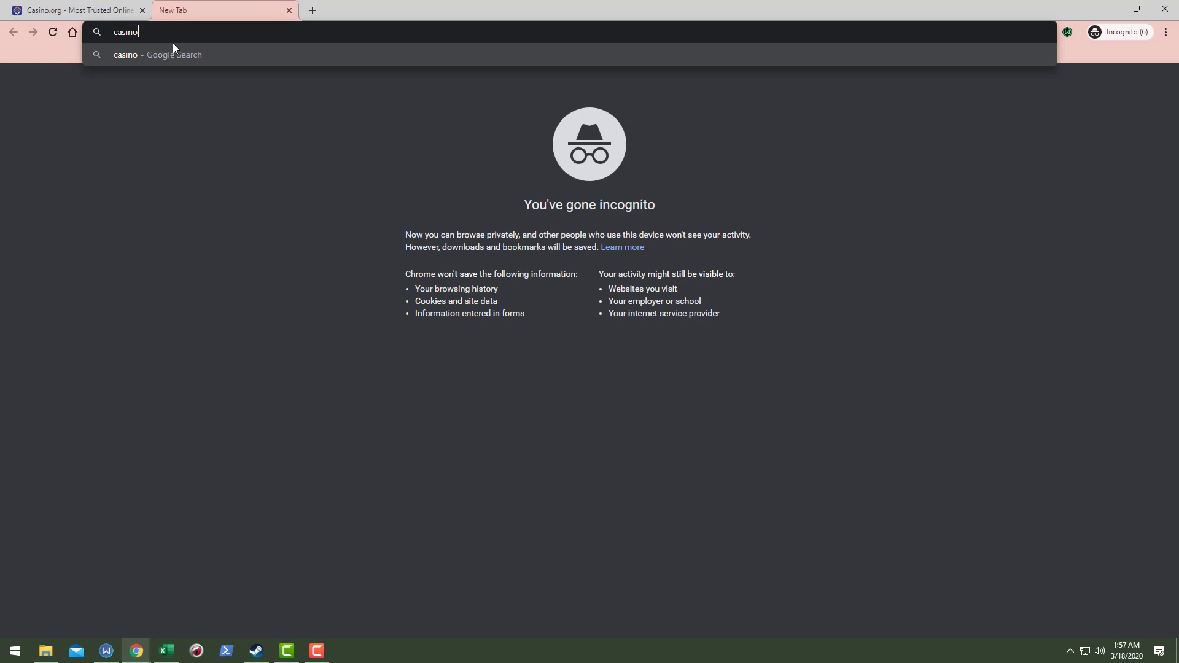
key(ctrl+a)
key(BackSpace)
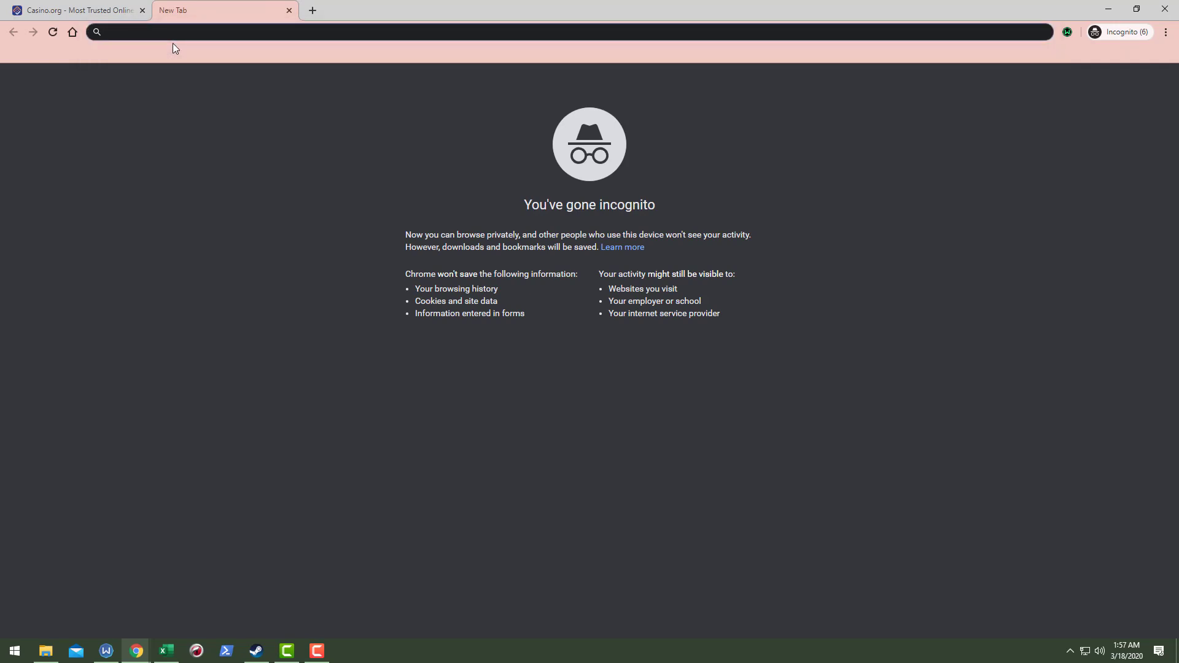
text(casino)
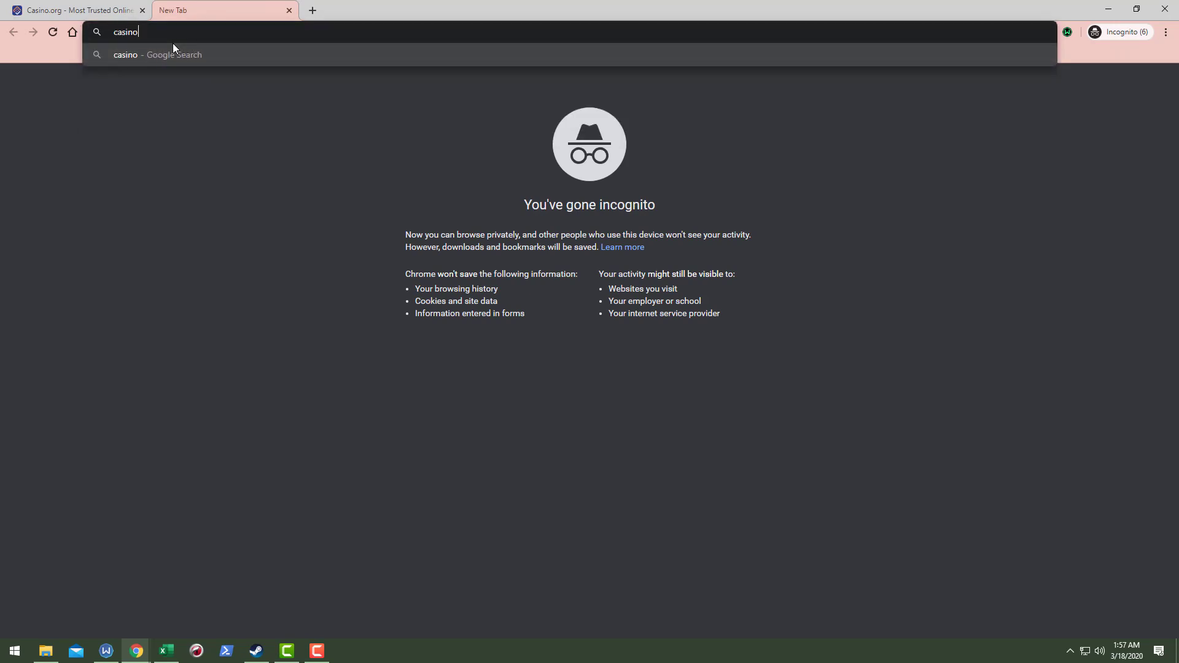
key(ctrl+a)
key(BackSpace)
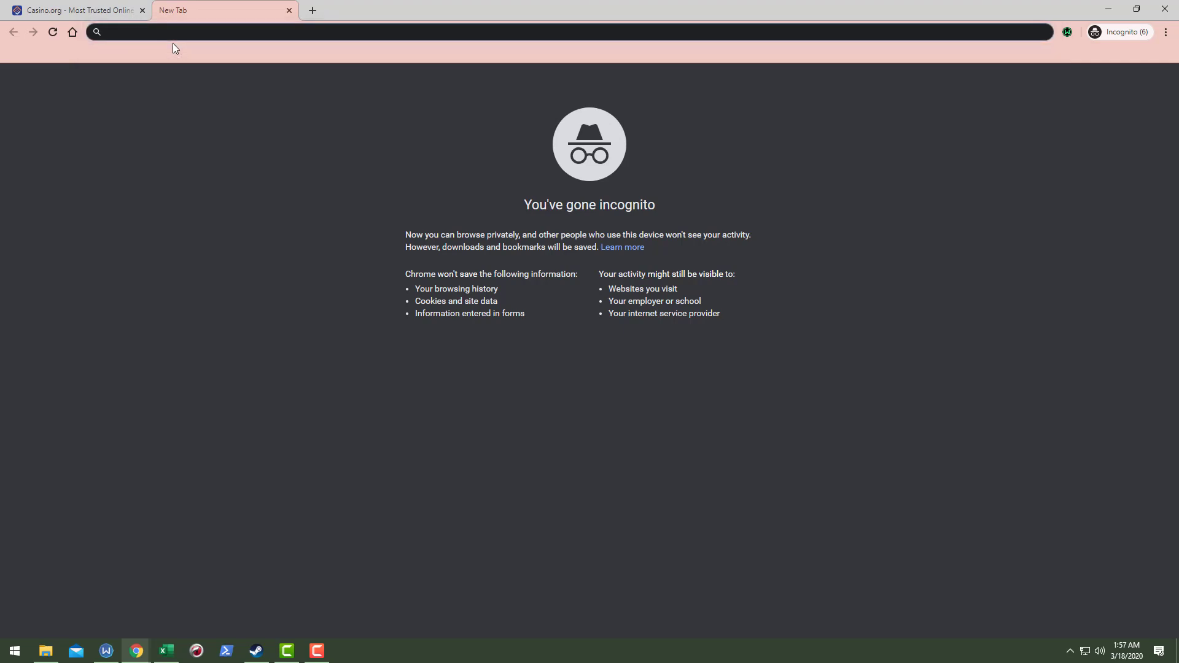
middle_click(207, 9)
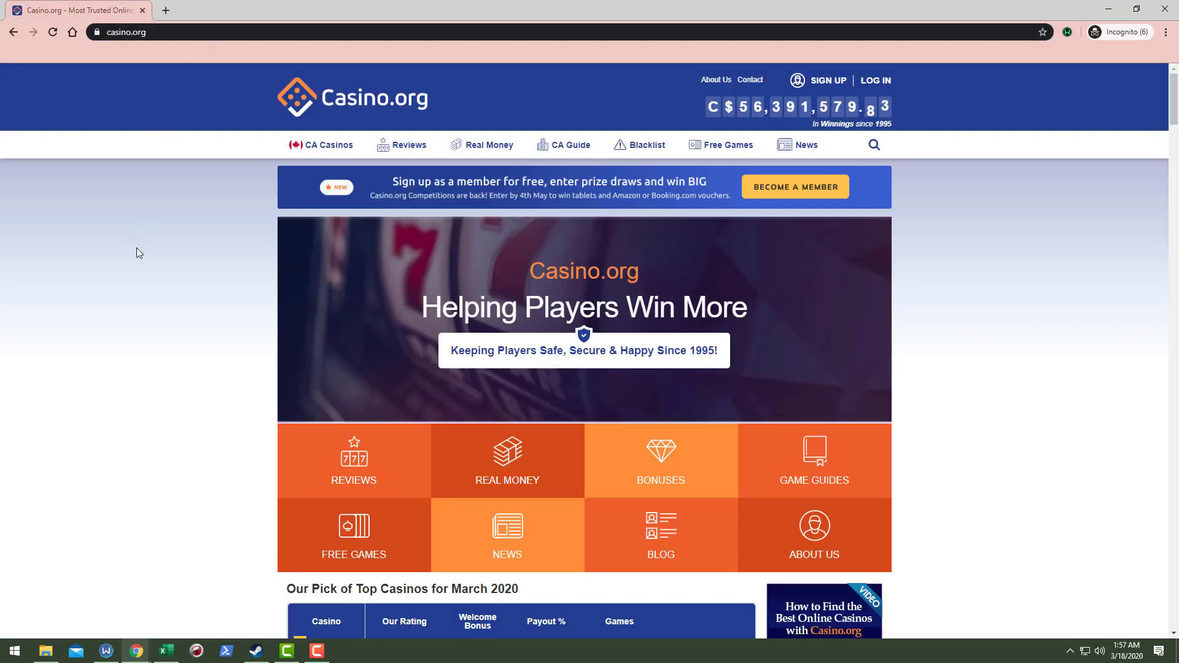
Open the bookmarks manager and load casino.org in a new tab beside it.
key(ctrl+shift+o)
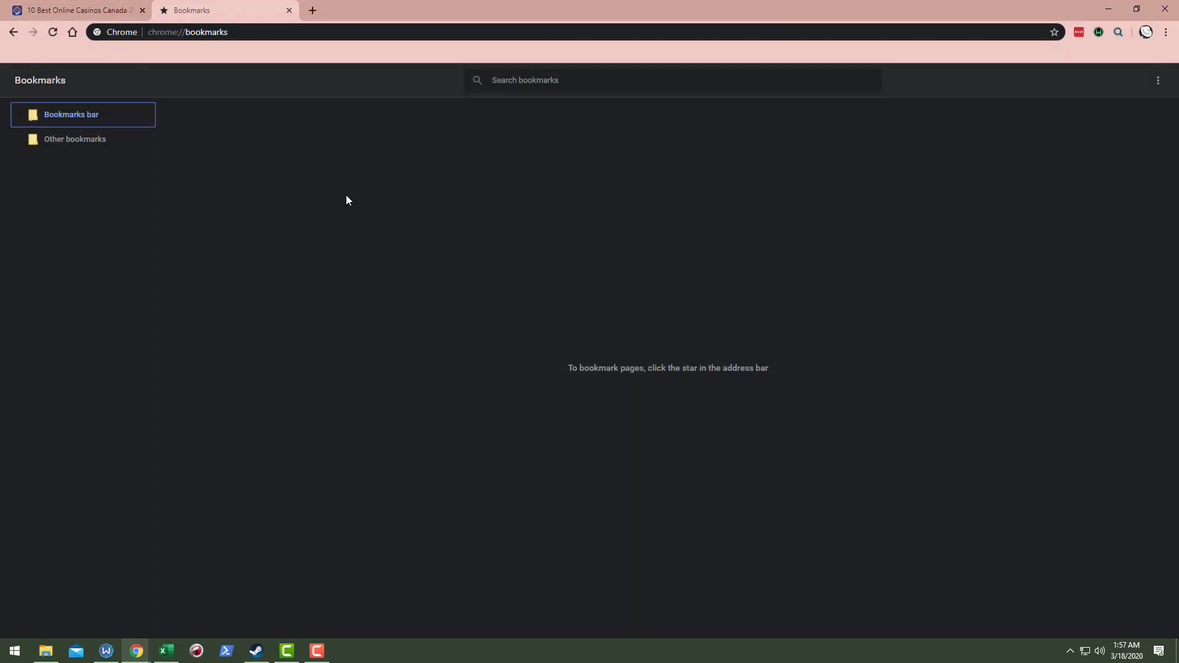
click(313, 11)
text(ca)
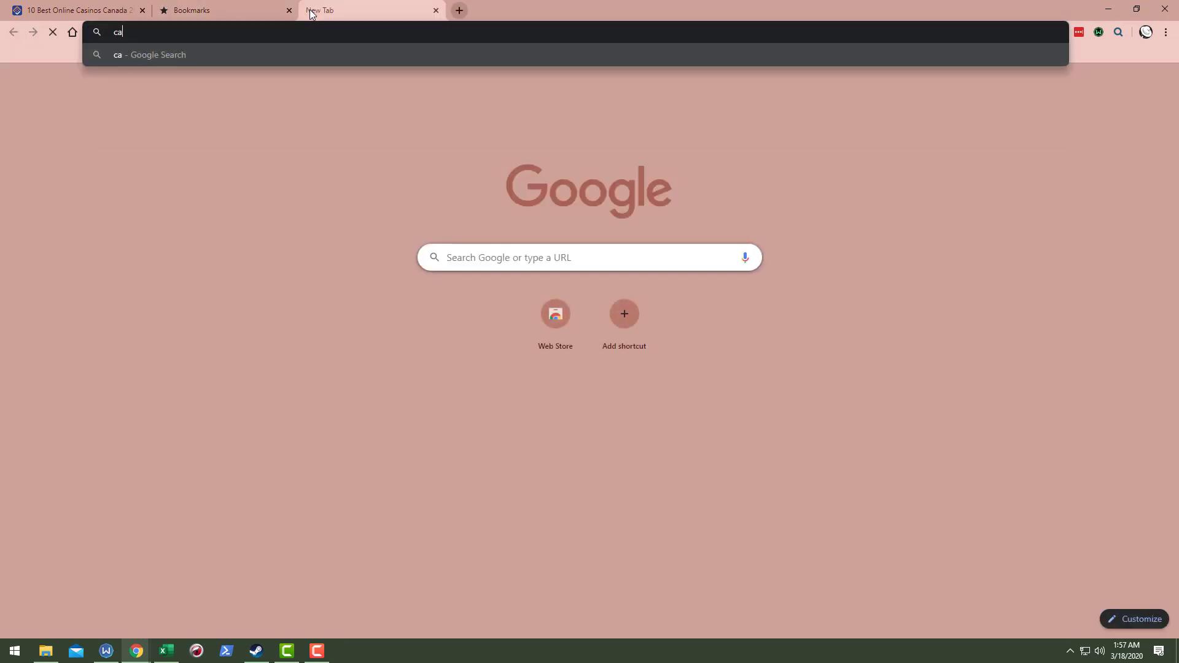
text(sino.org)
key(Return)
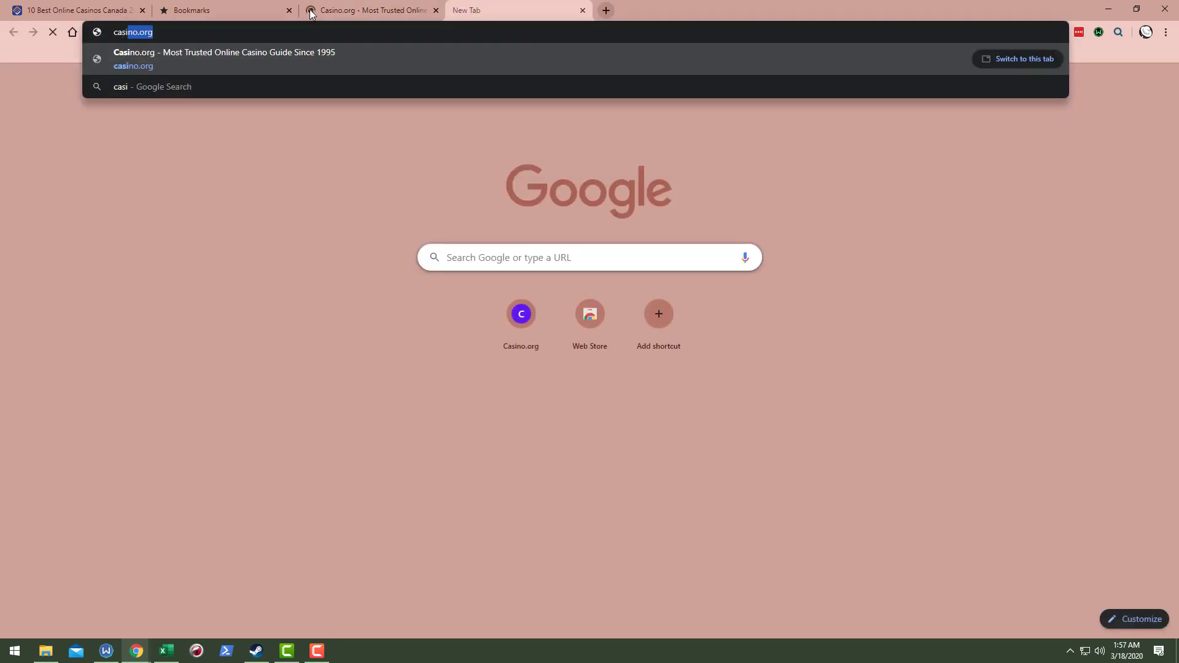
Close the older Casino.org and Canada casinos tabs, then reopen casino.org from the suggestions.
text(n)
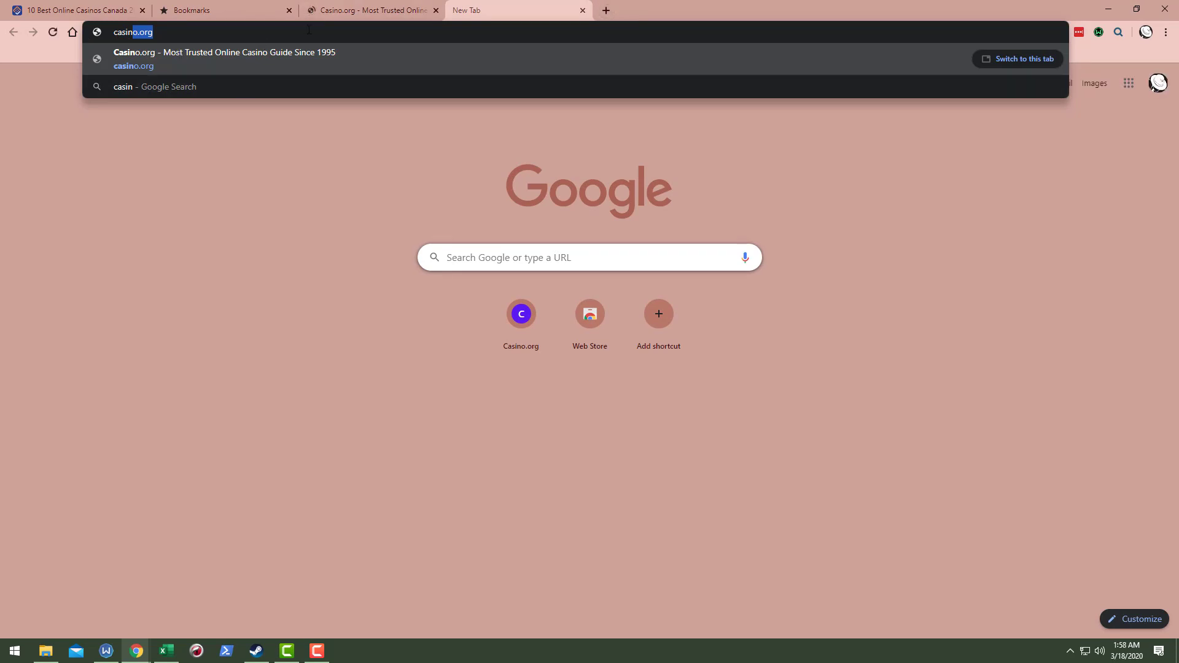
middle_click(362, 11)
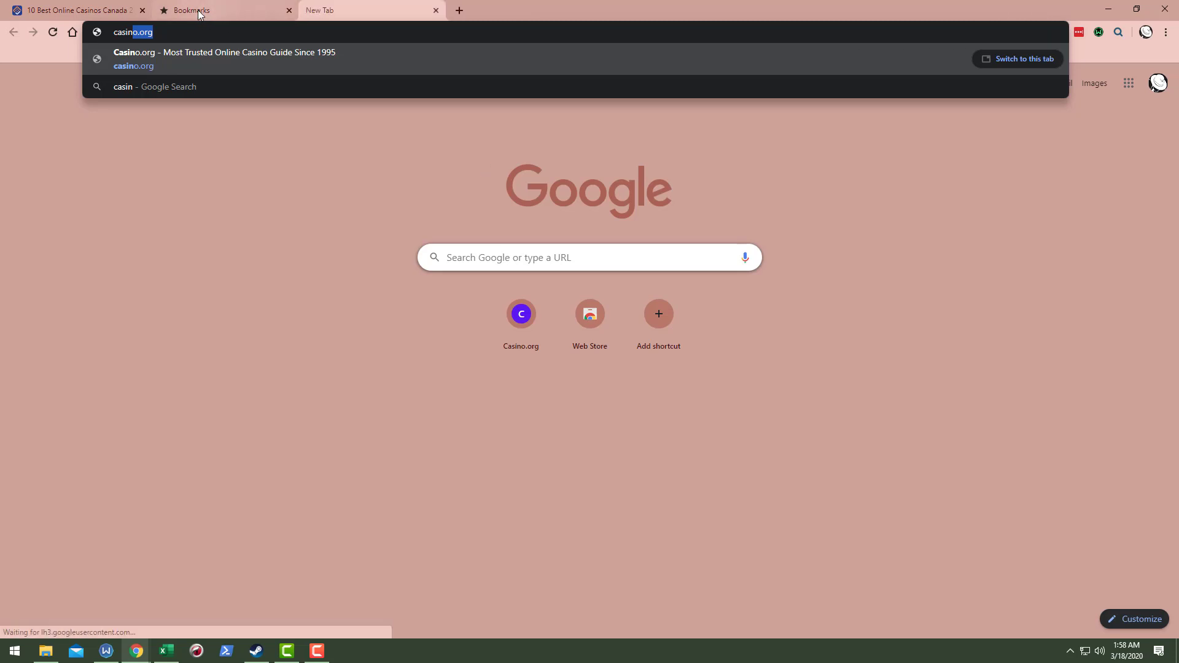
middle_click(80, 11)
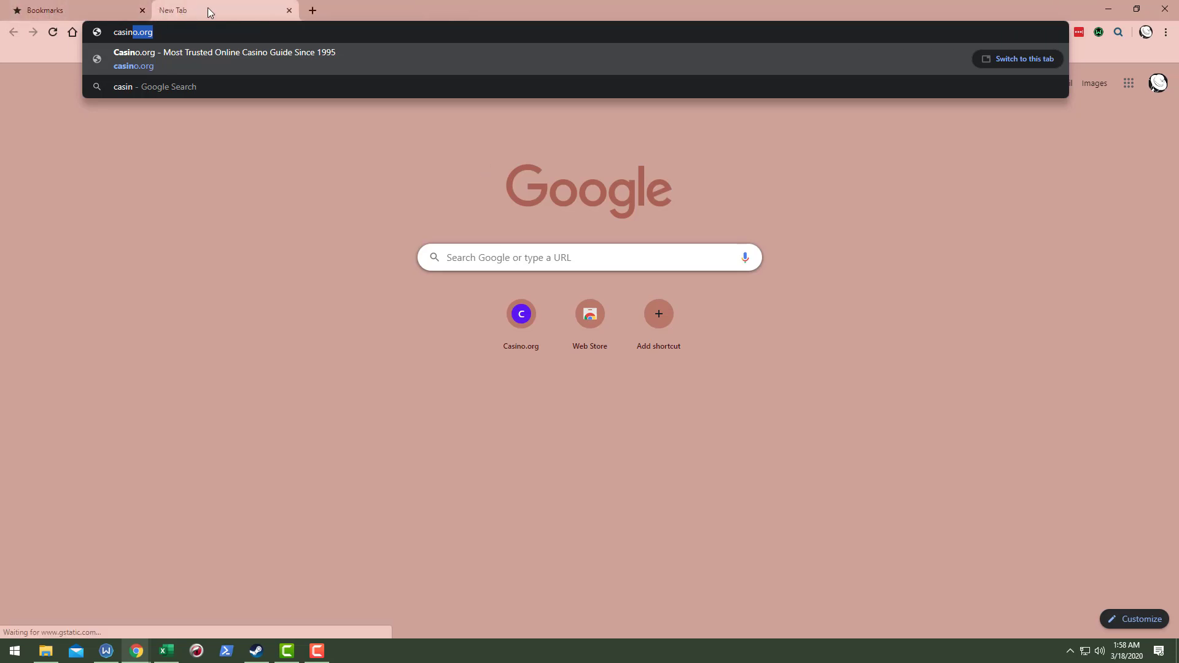
click(252, 120)
click(240, 28)
text(ca)
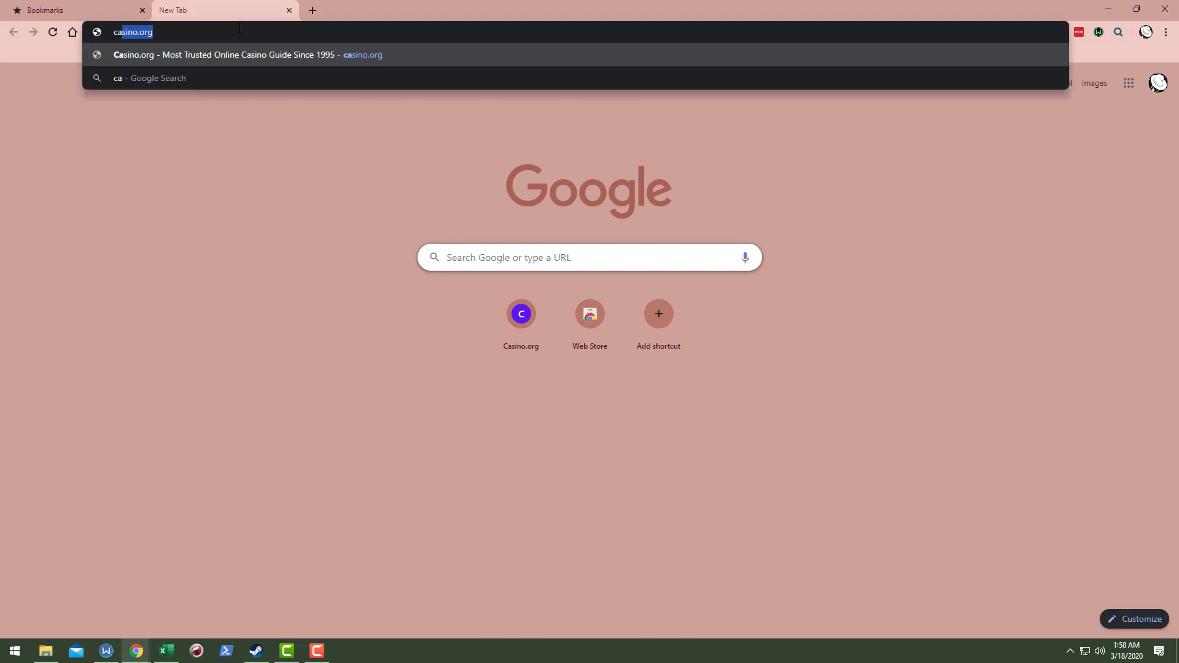
text(sino)
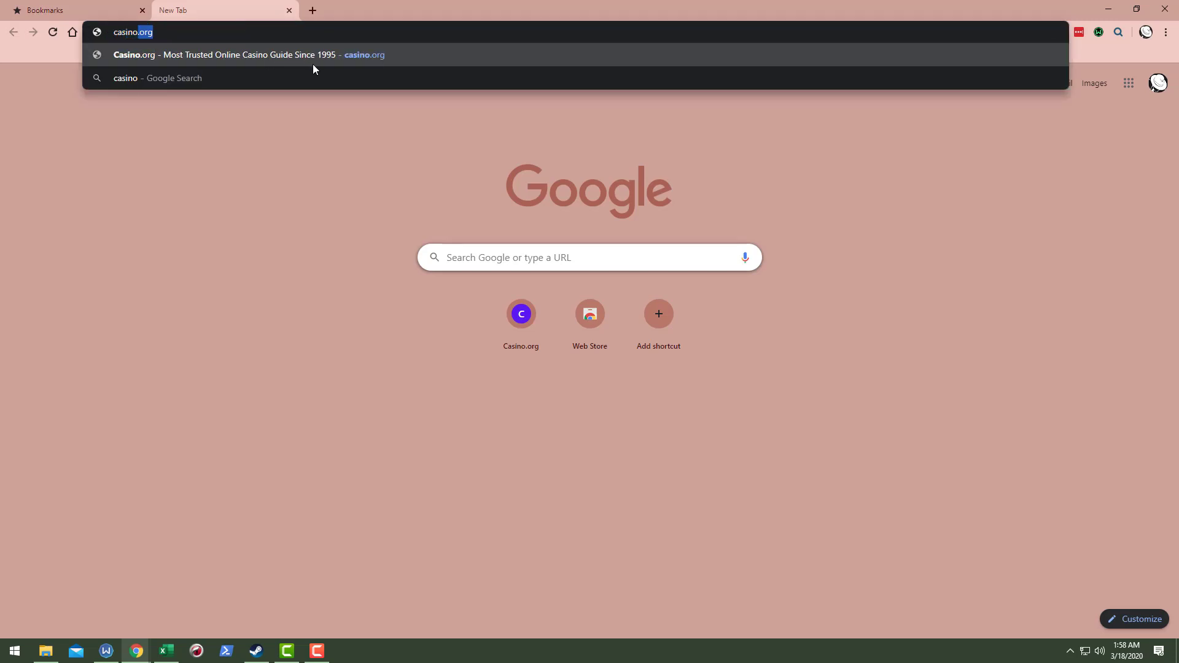
click(344, 61)
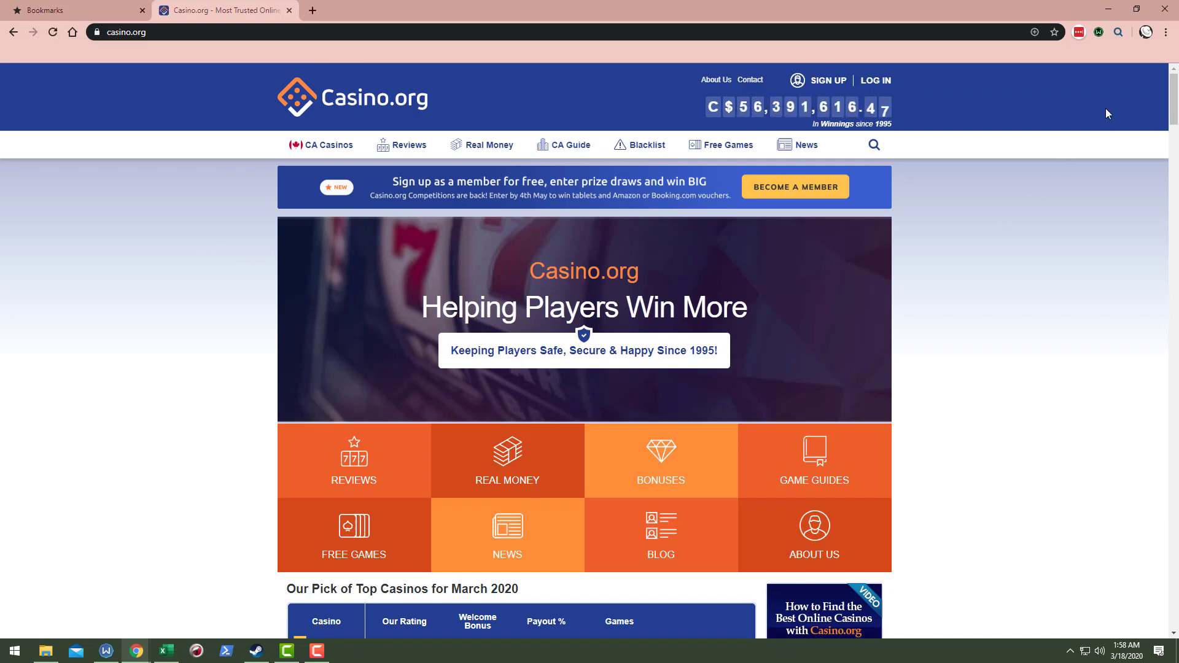
Switch Windscribe to double-hop via Frankfurt Castle and Vancouver Granville, then open casino.org's Blacklist page.
click(1100, 32)
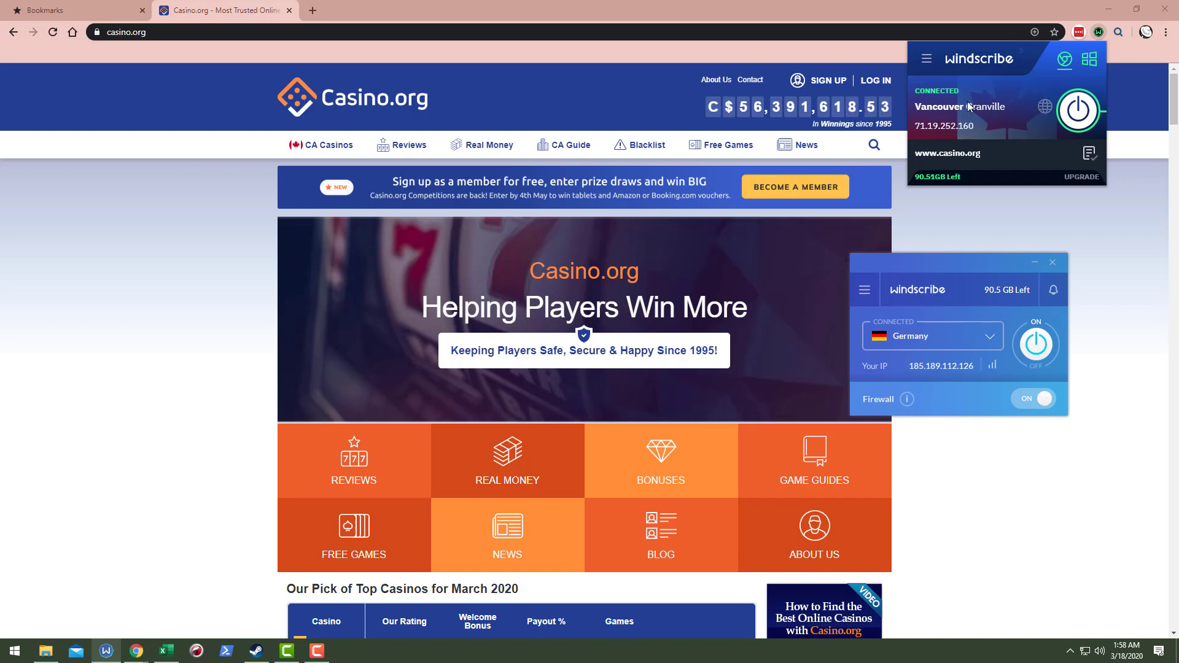
click(1089, 61)
click(1088, 63)
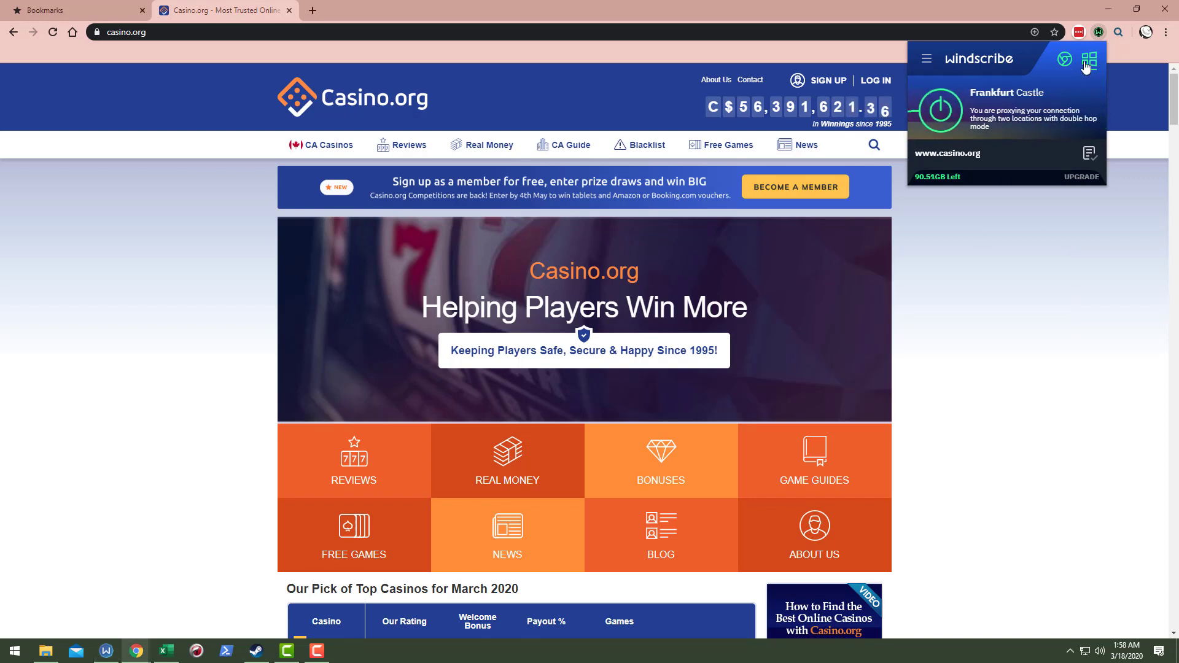
click(1068, 62)
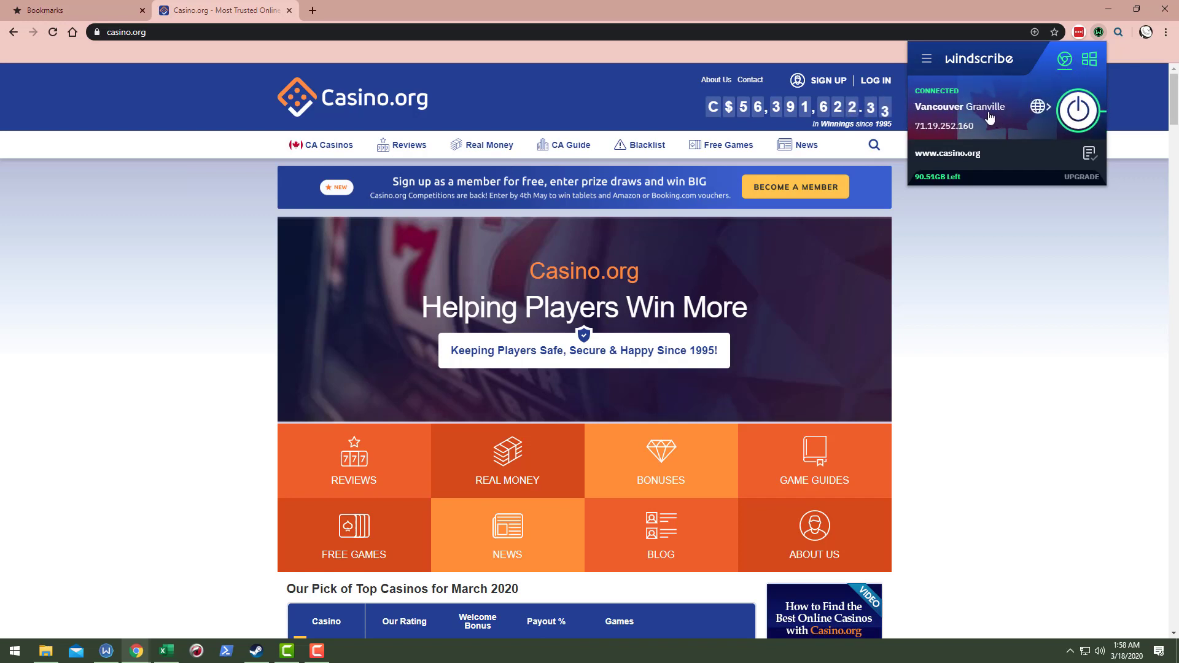
click(1040, 249)
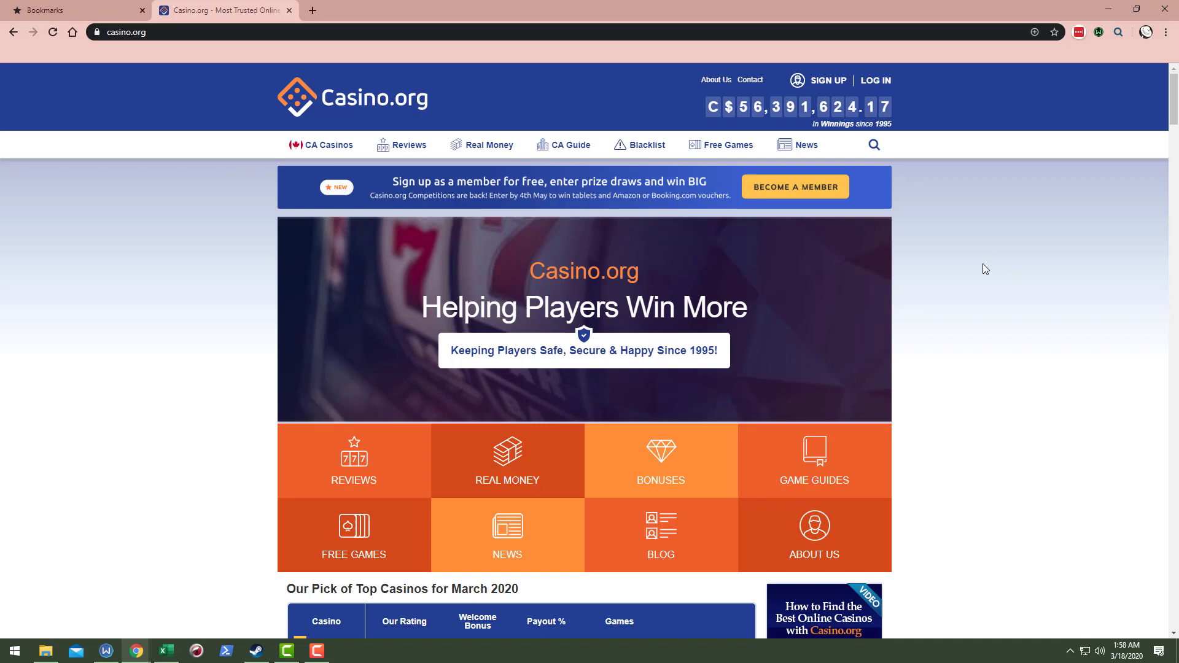
click(645, 145)
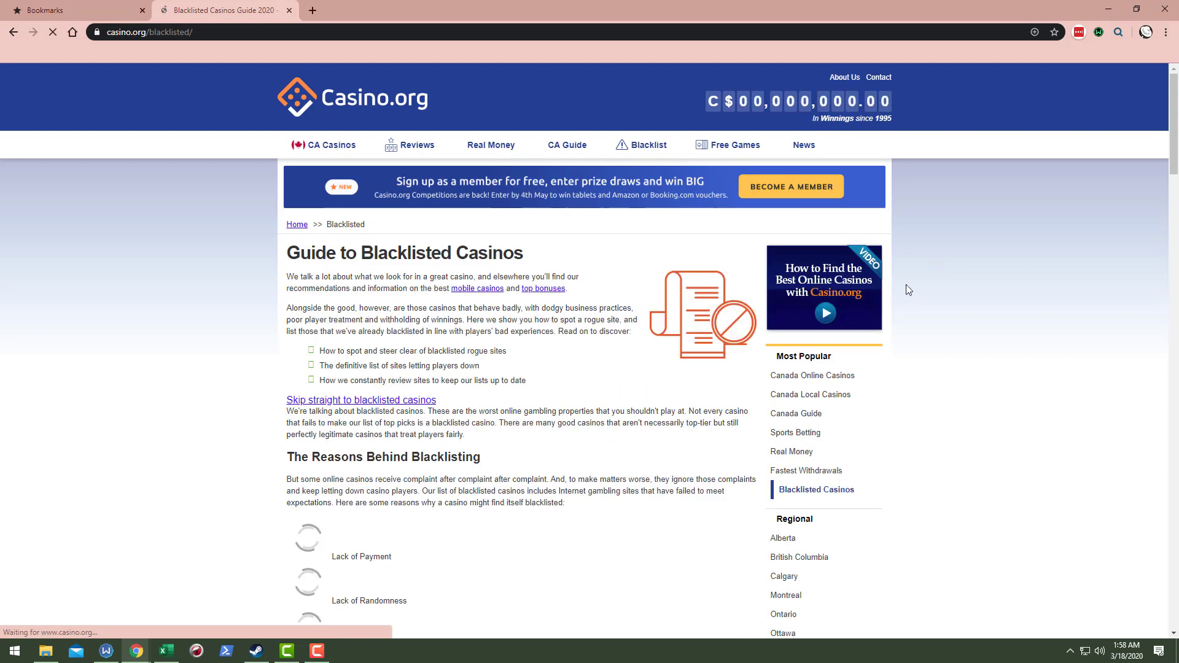
Open casino.org's Free Games page, then visit ciphers.pw's 'For Tea(m)speak vps' thread and check Windscribe.
click(732, 153)
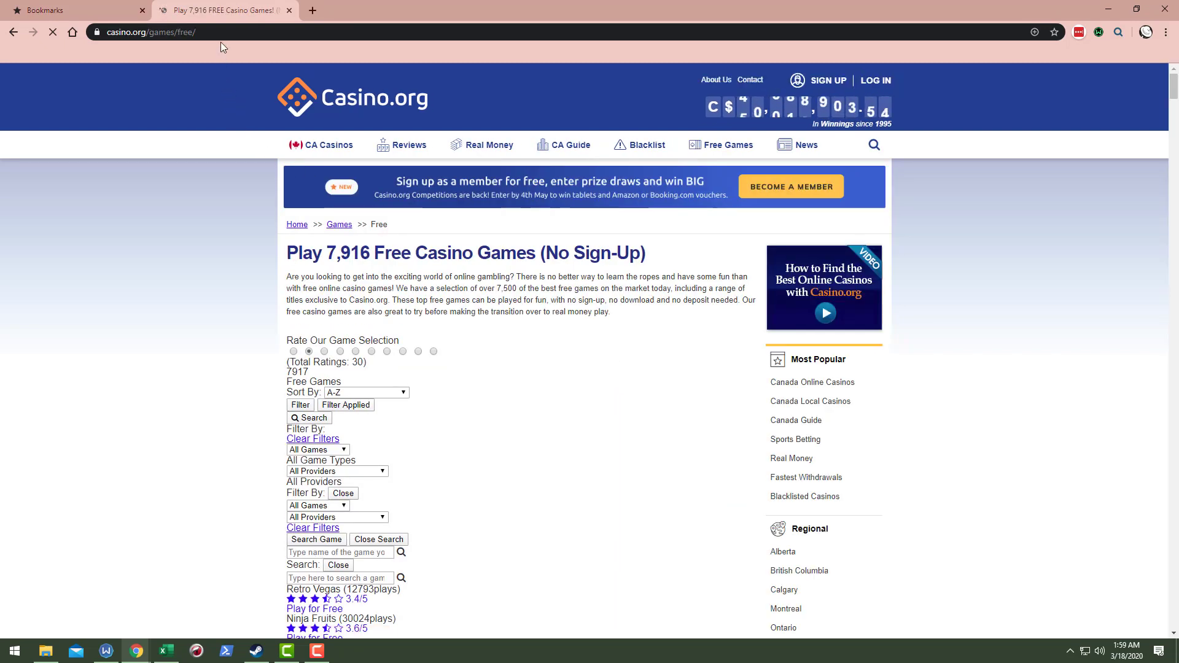
click(197, 32)
text(ciphers.pw)
key(Return)
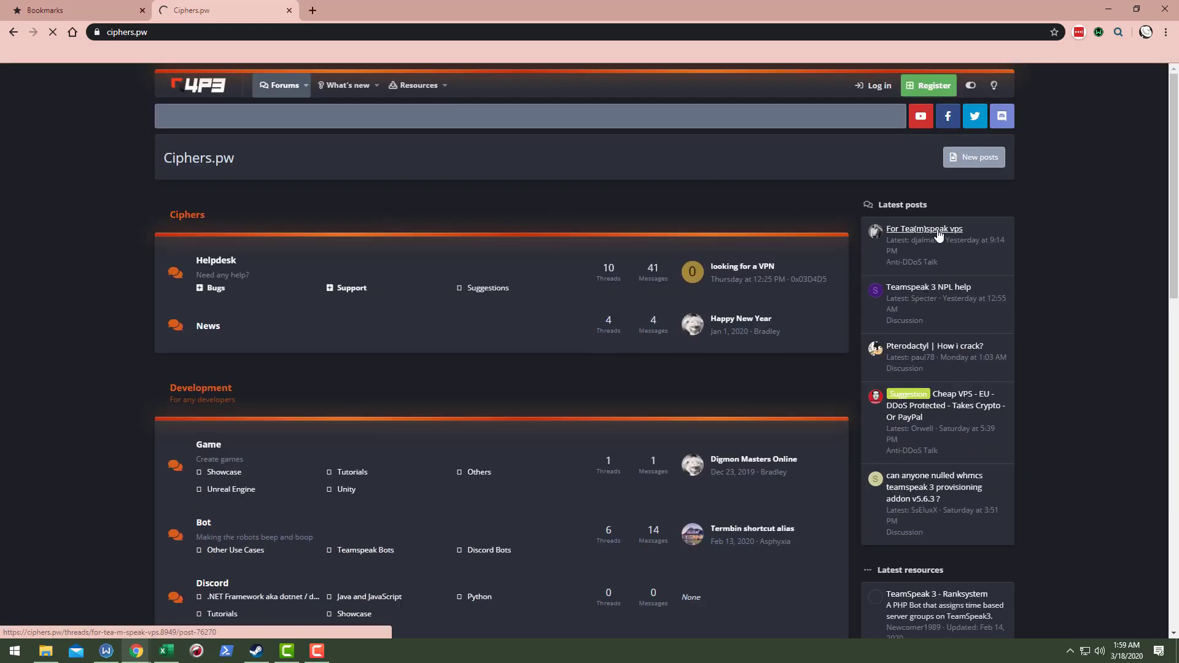
click(995, 229)
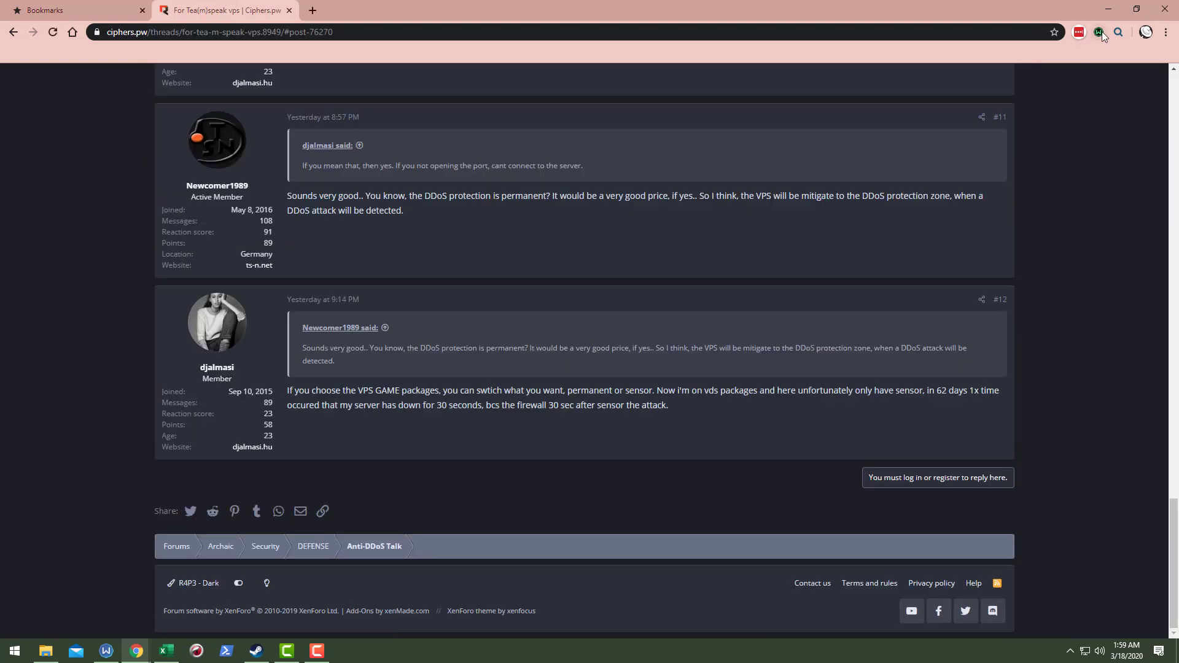
click(1101, 32)
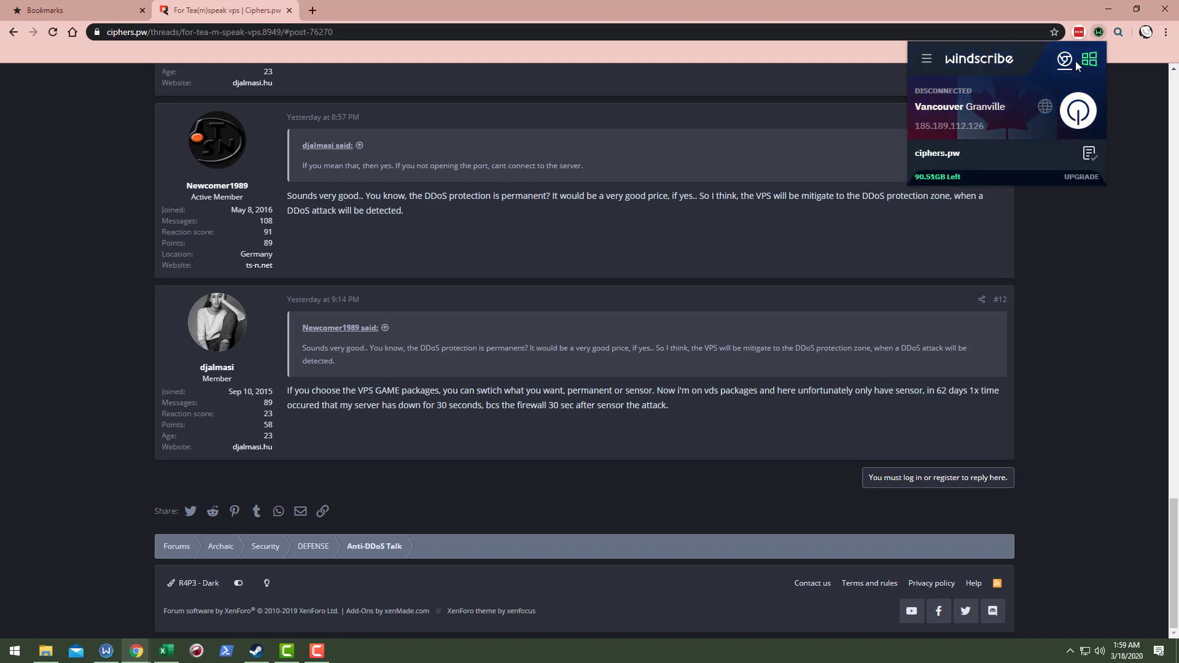
Reconnect Windscribe, return to the ciphers.pw home and open the Teamspeak 3 NPL help thread.
click(1077, 343)
scroll(1078, 343, up, 20)
click(215, 87)
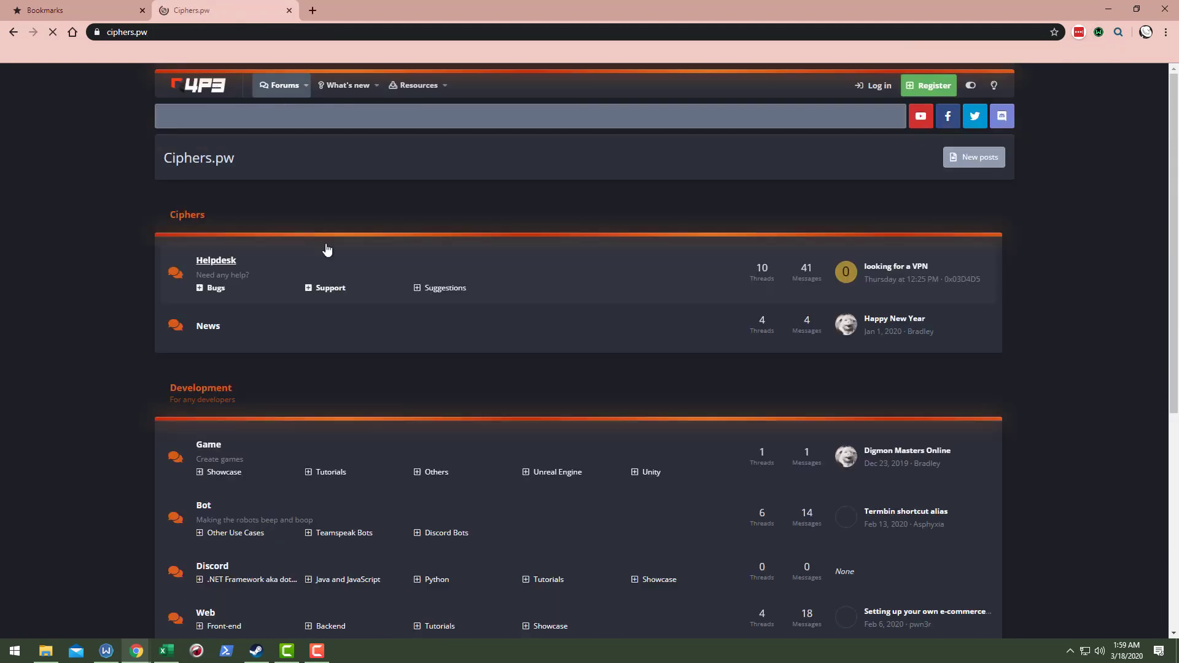
click(903, 293)
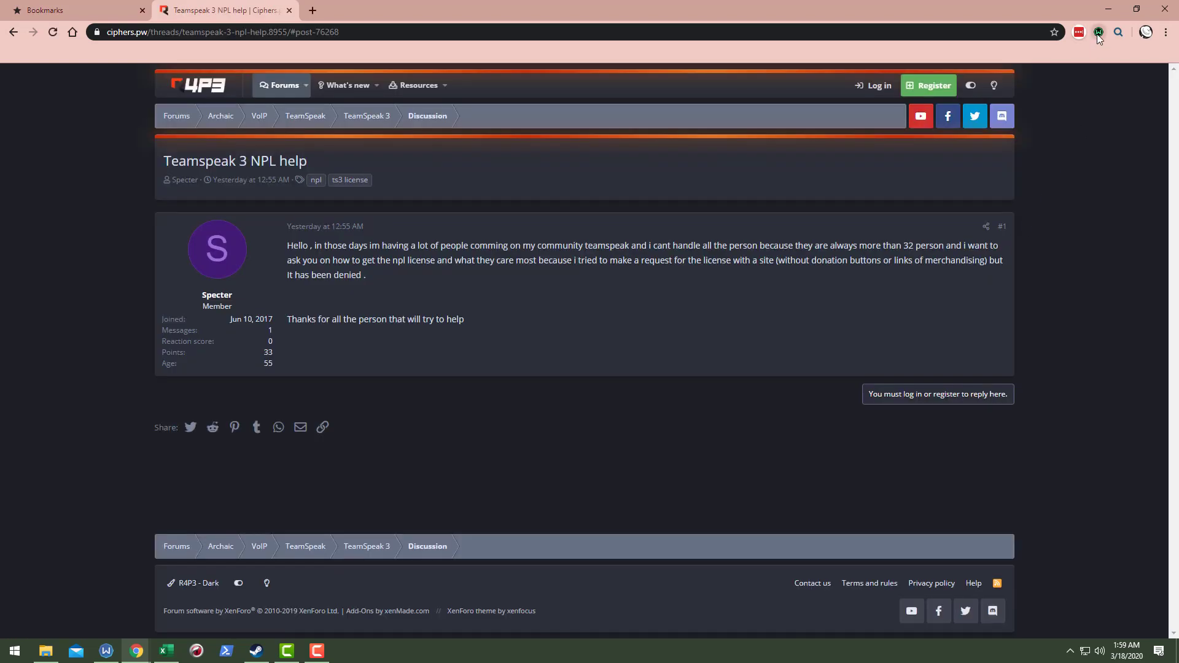
Turn the Windscribe VPN on again, view the 'For Tea(m)speak vps' thread, and return to the forum home.
click(1098, 32)
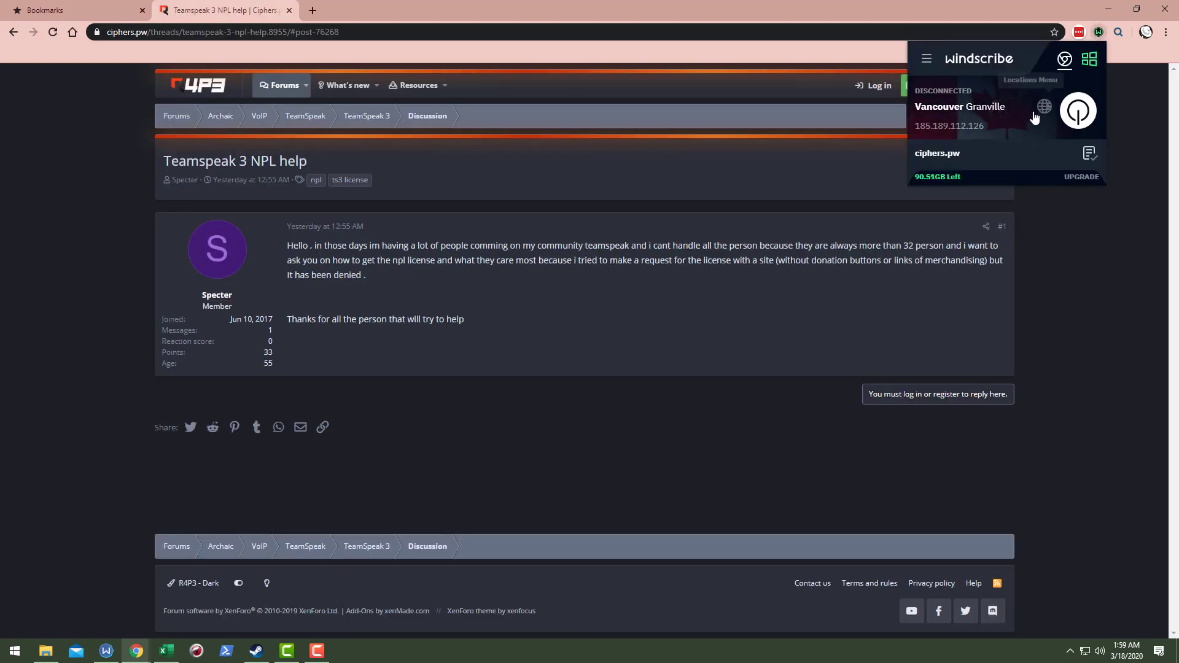
click(1076, 117)
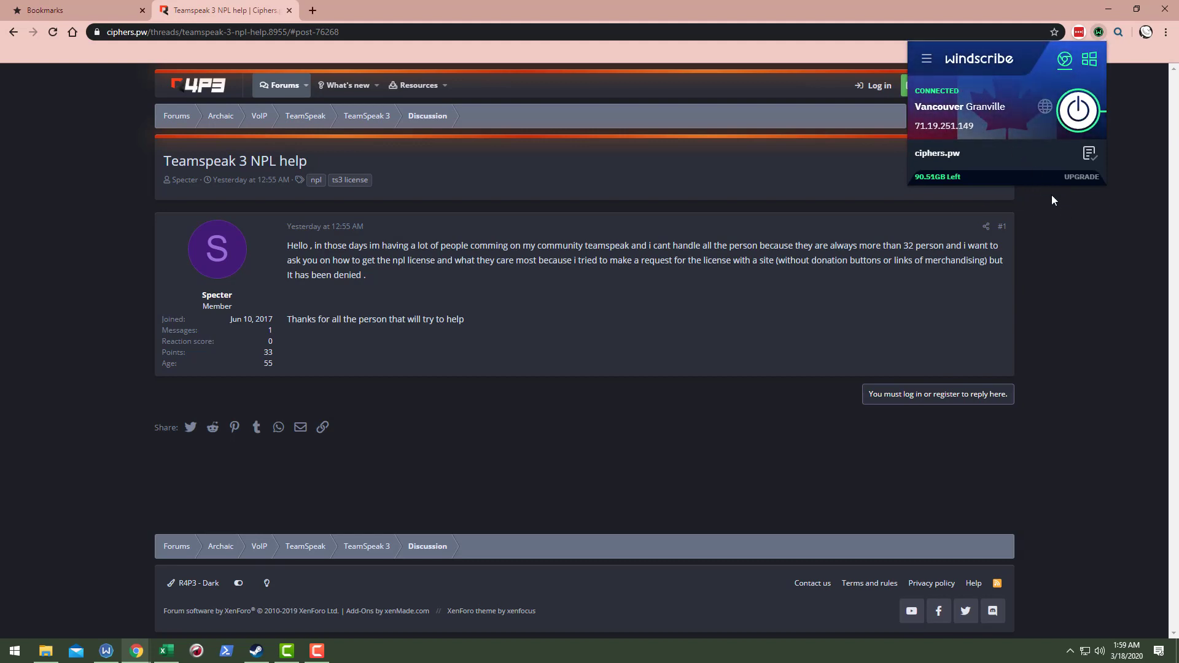
click(1101, 257)
click(192, 88)
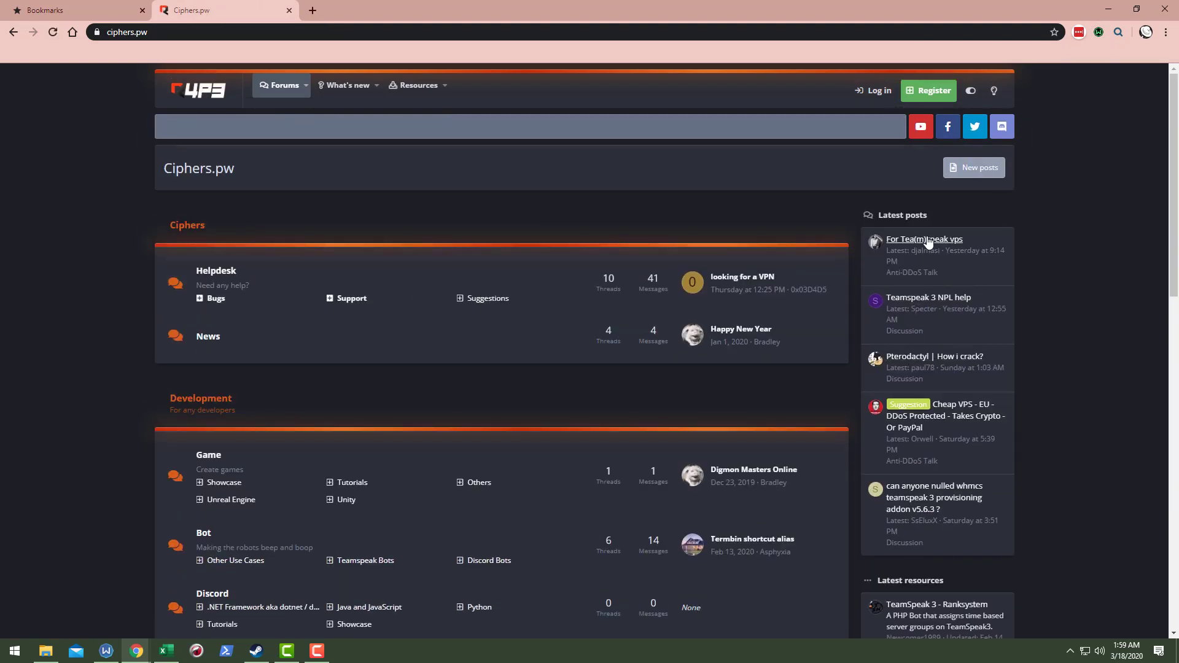
click(915, 239)
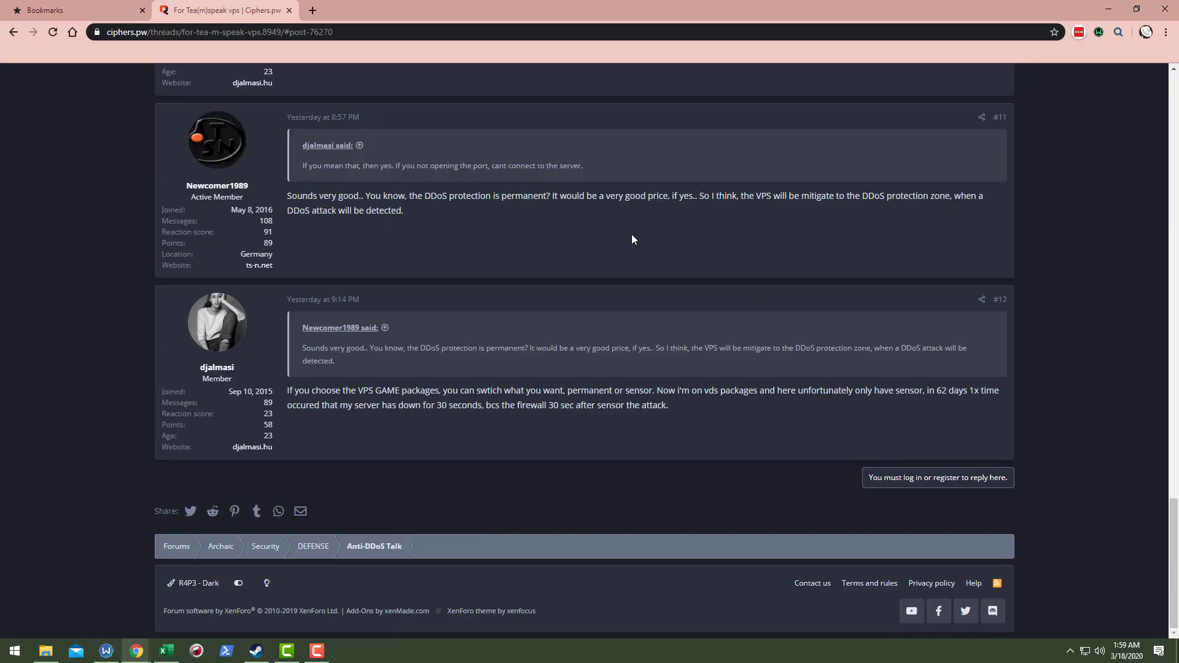
scroll(108, 324, up, 15)
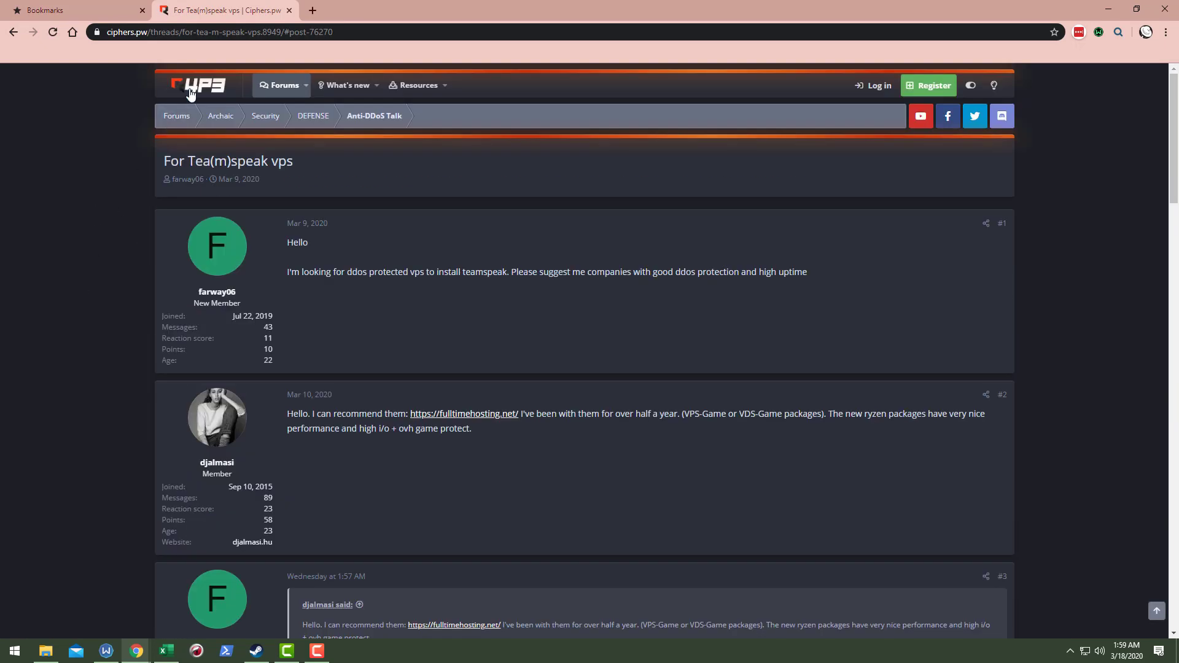
click(194, 91)
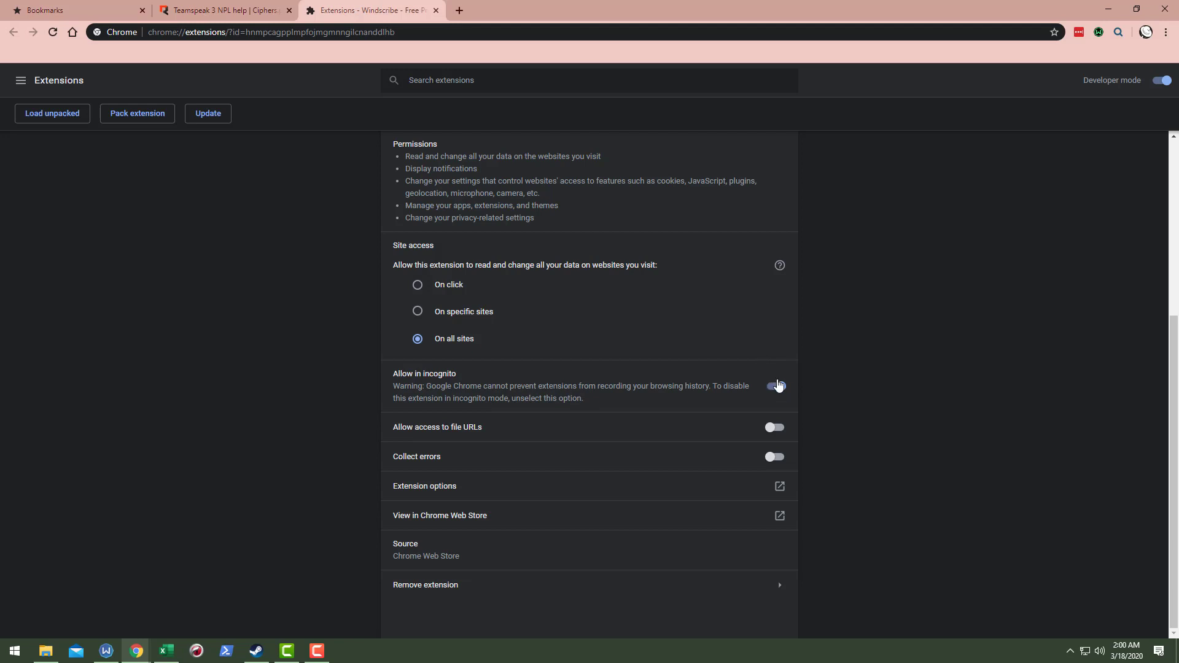
Close the extensions page and open Chrome's Sync and Google services settings.
middle_click(376, 17)
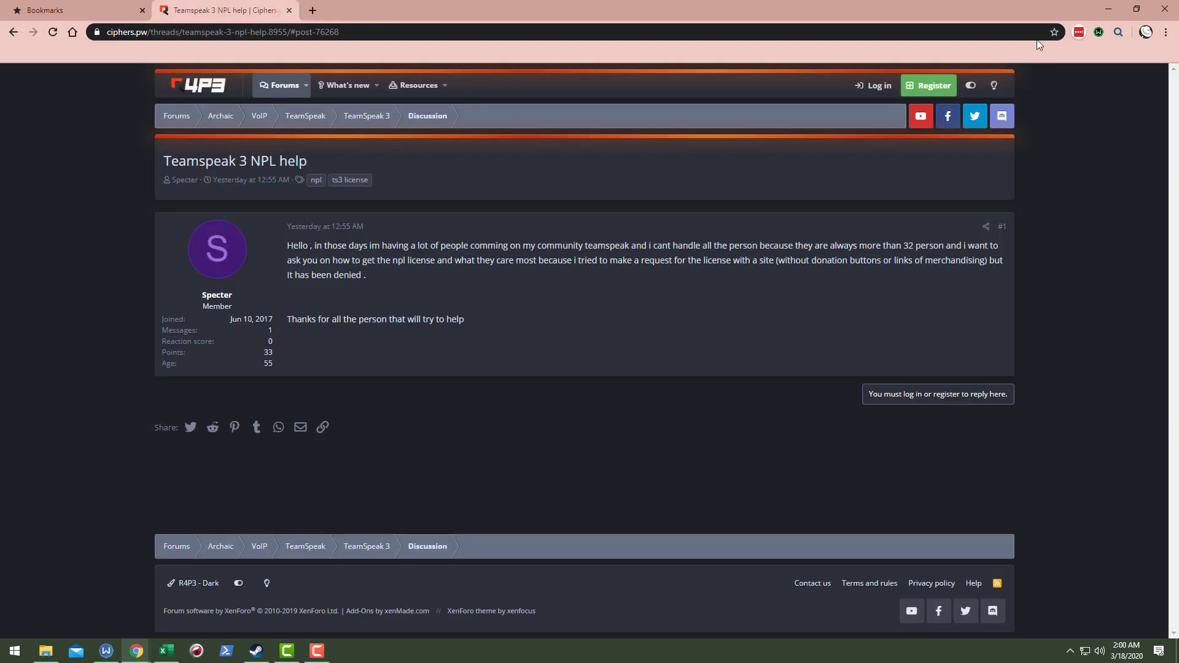
click(1166, 31)
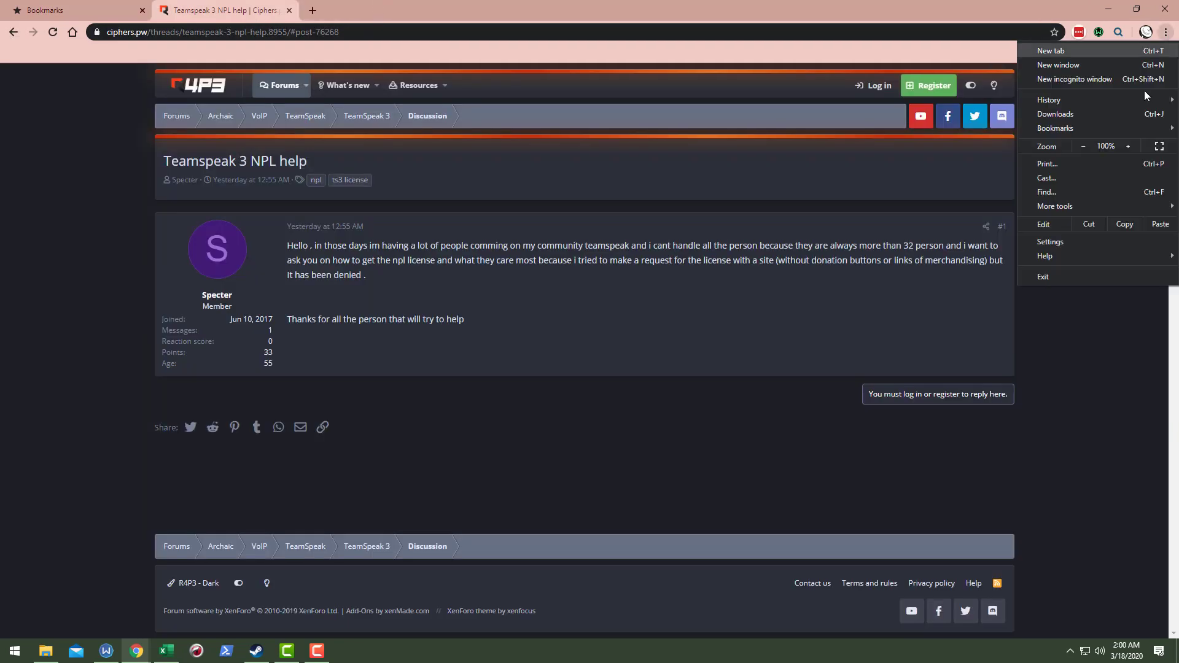
click(1062, 245)
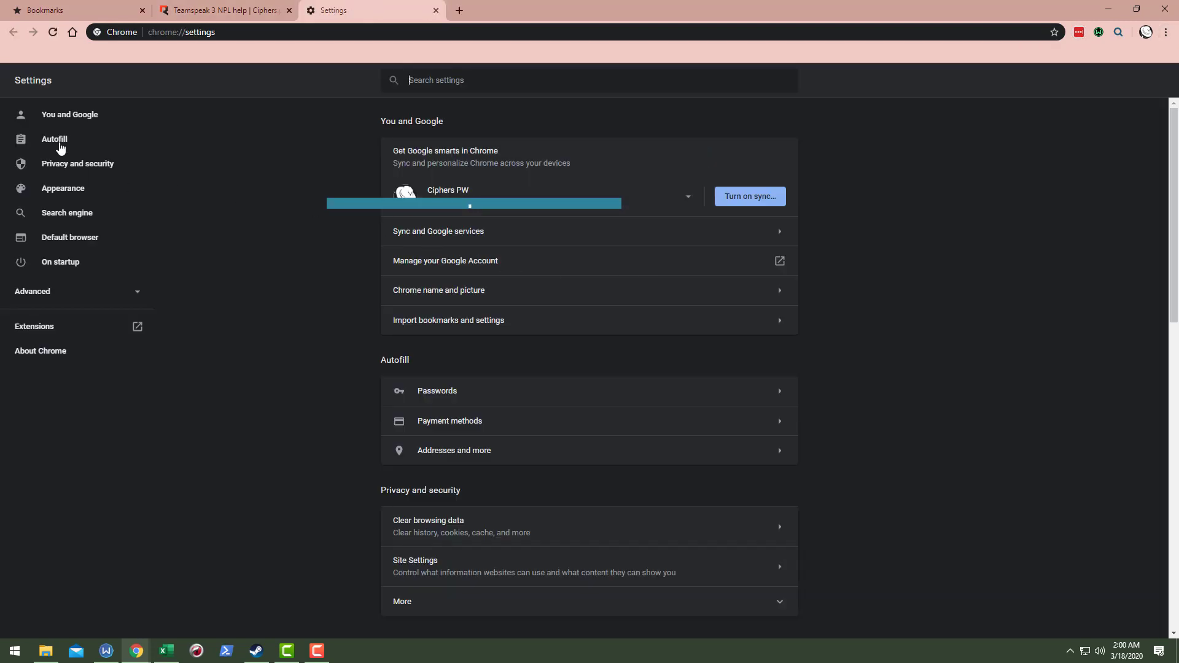
click(69, 116)
click(441, 239)
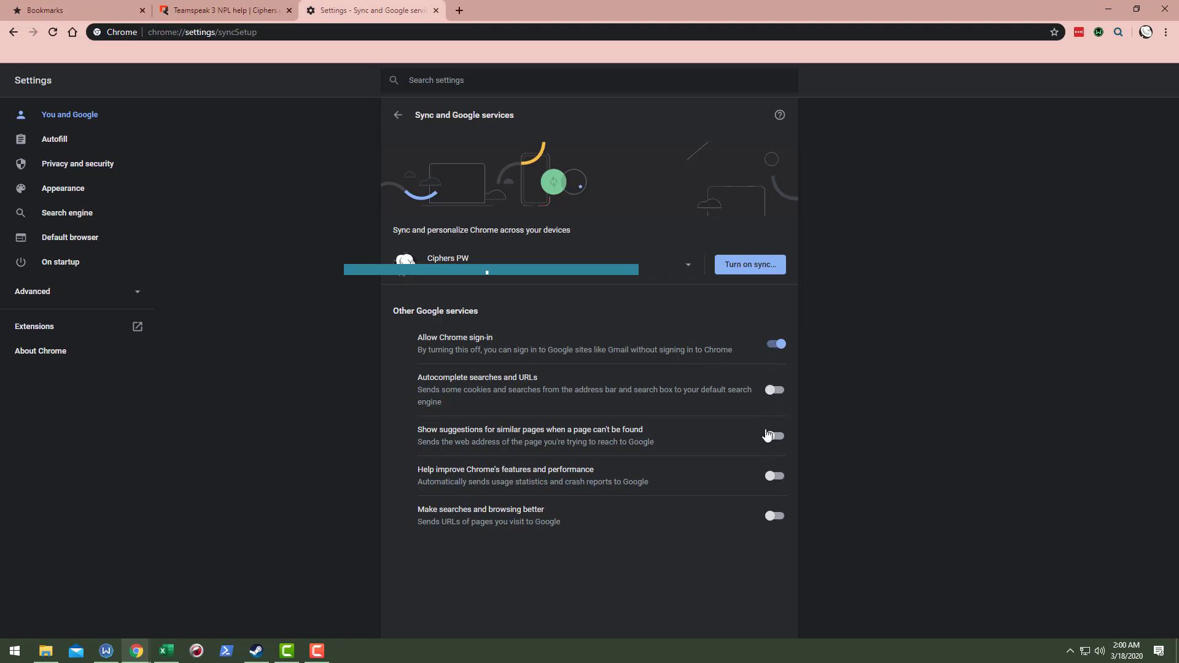
Under Privacy and security cookie settings, turn on clearing cookies and site data when Chrome quits.
click(85, 167)
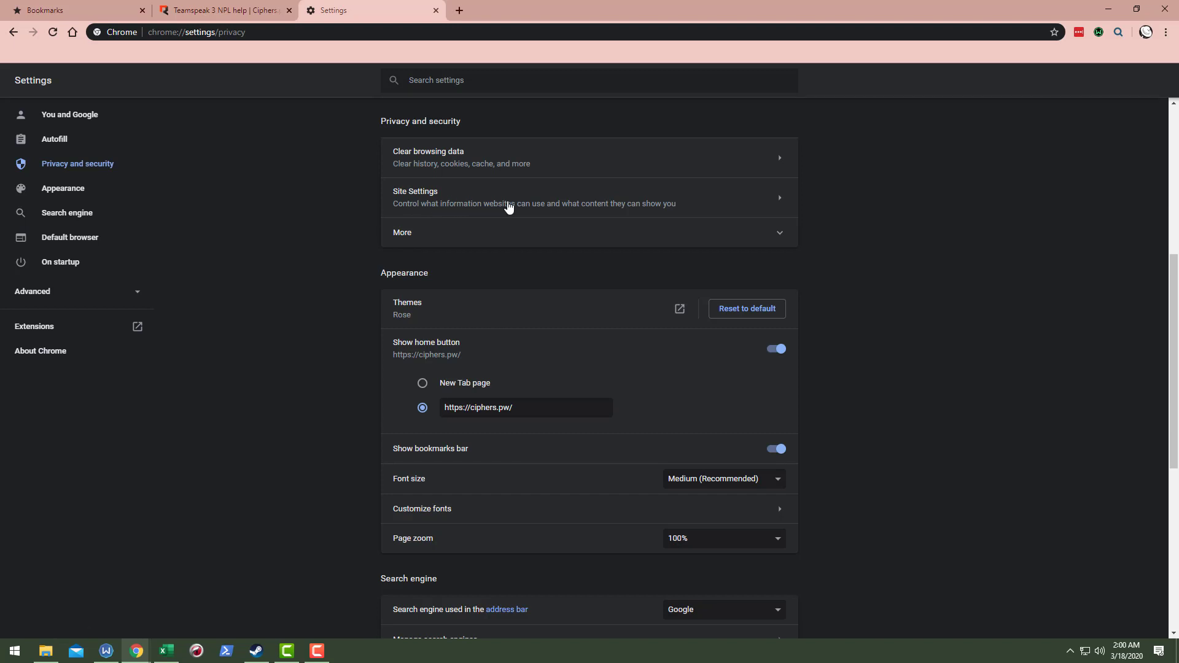
click(452, 208)
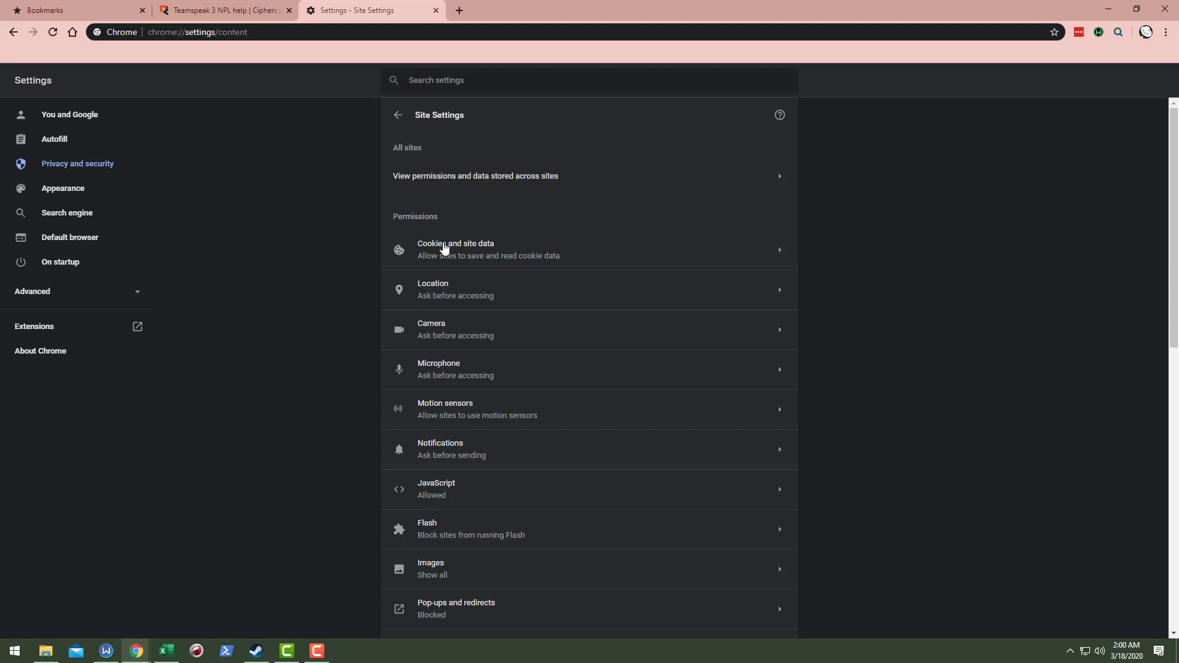
click(453, 253)
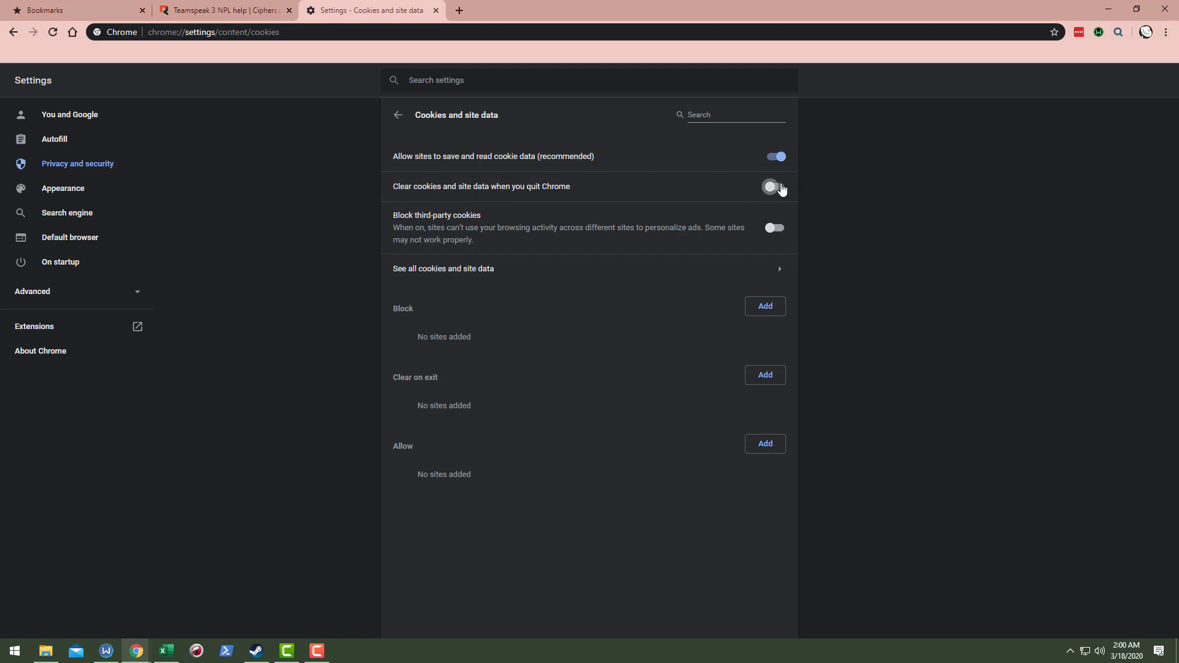
click(776, 187)
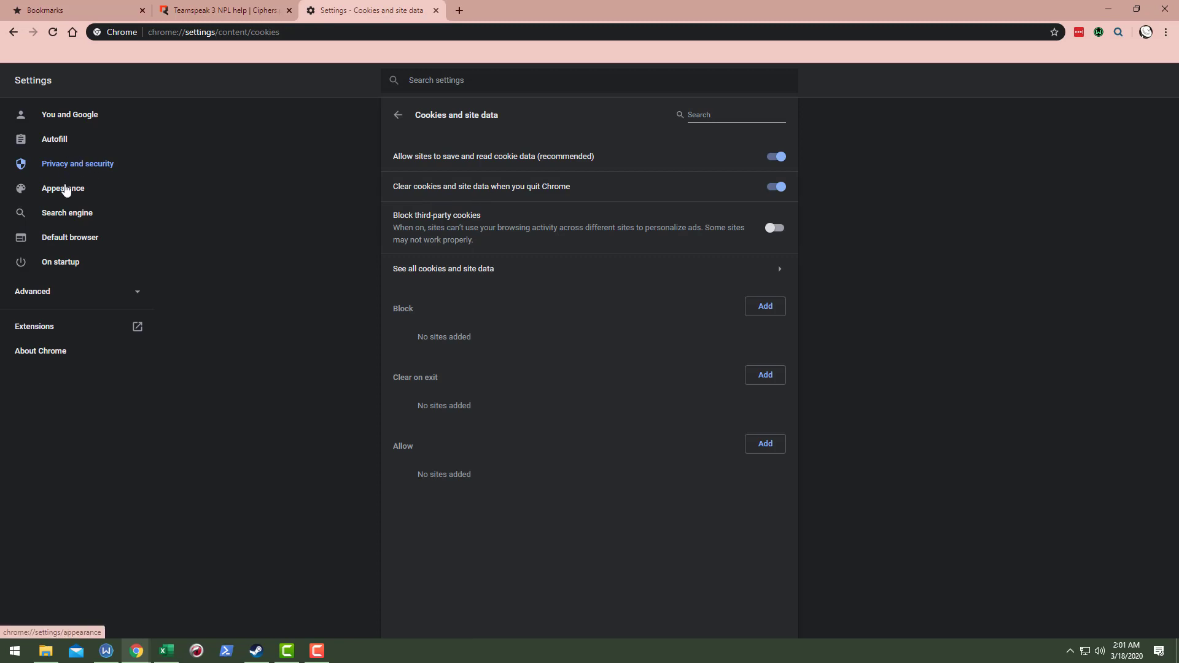
click(65, 188)
scroll(211, 309, down, 5)
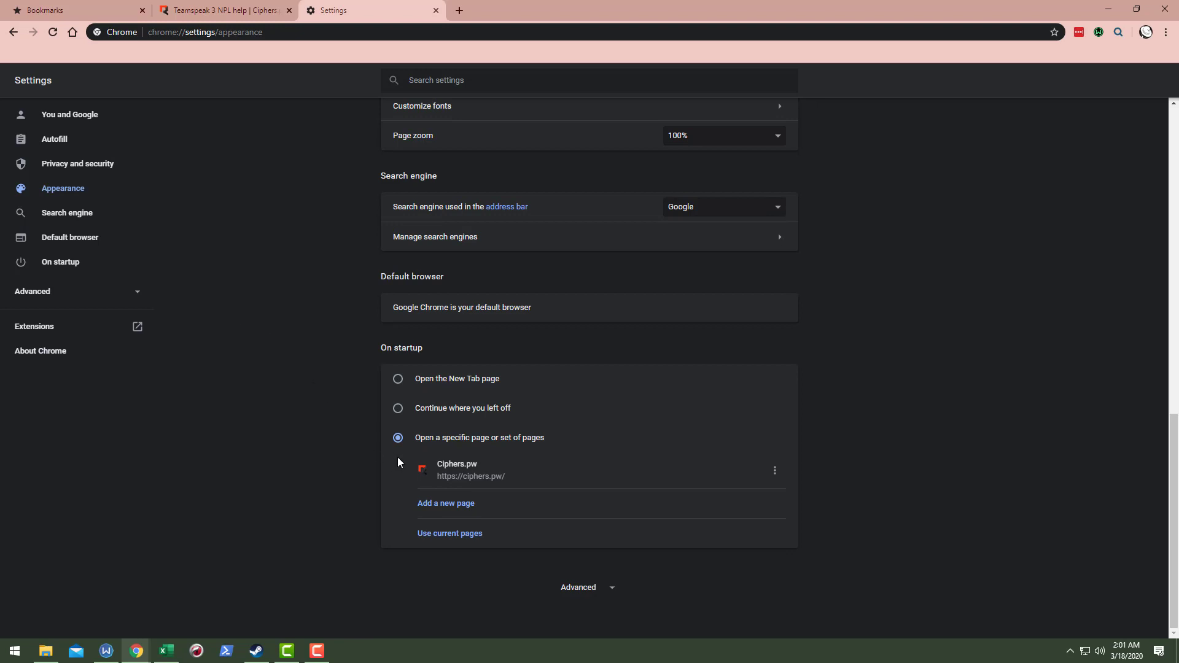
scroll(495, 459, up, 3)
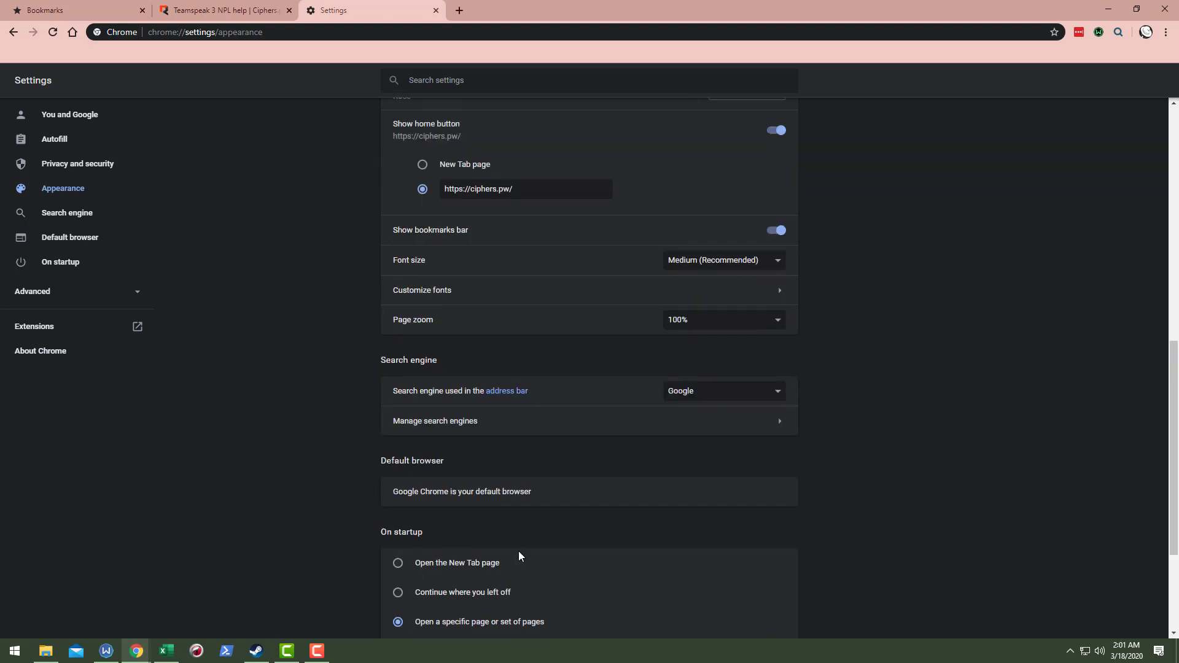
scroll(534, 507, up, 2)
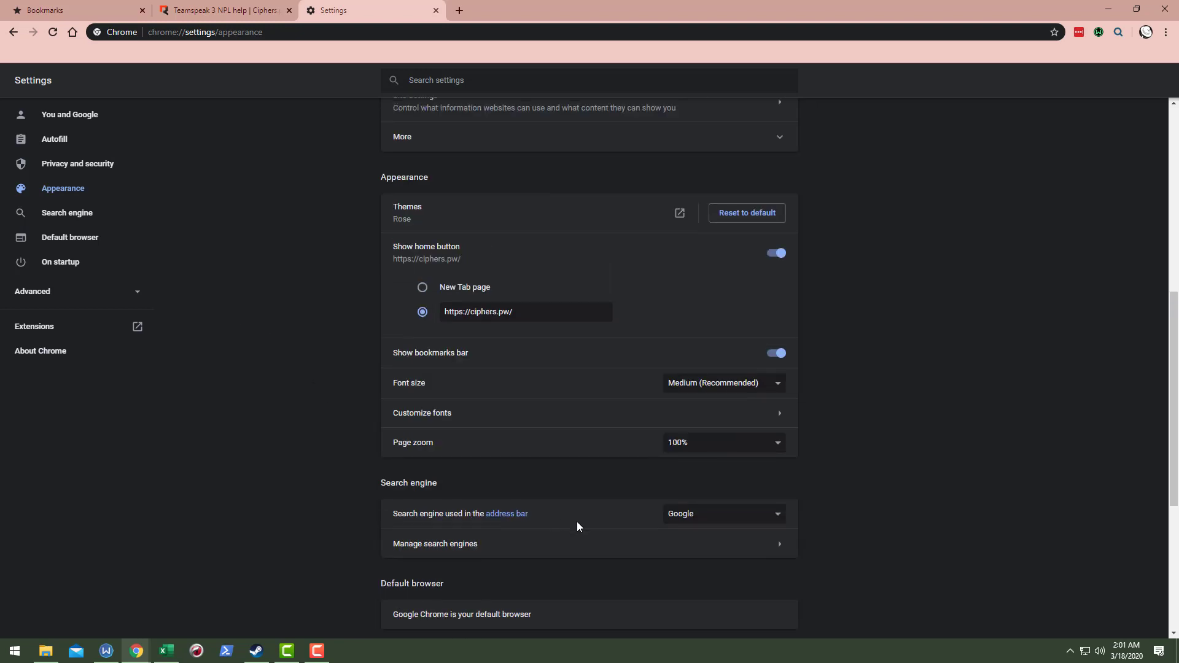
scroll(577, 522, up, 3)
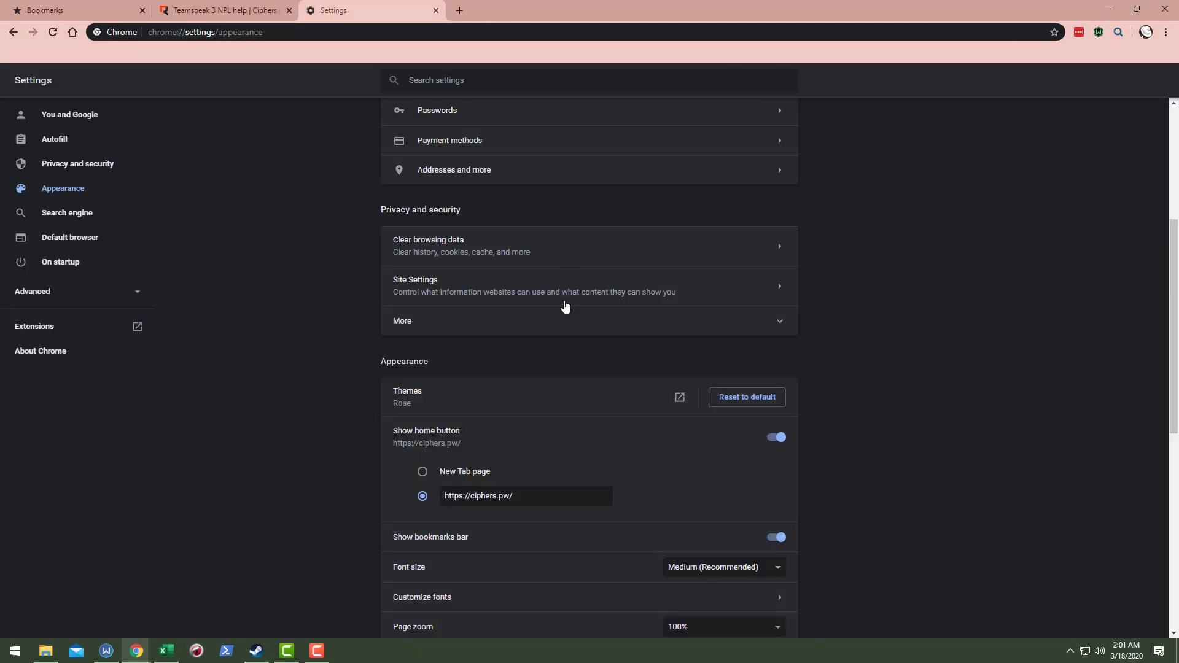
scroll(507, 387, up, 5)
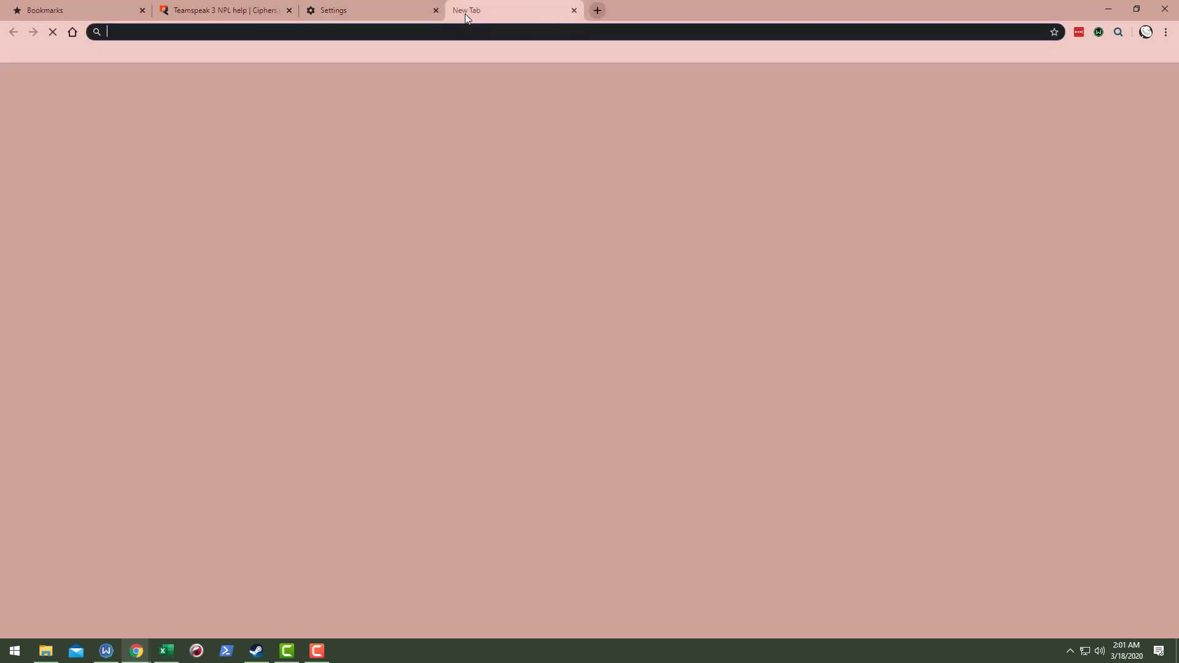
Load google.com in a new tab, clear all-time browsing data, then start an incognito window.
click(462, 12)
text(google.com)
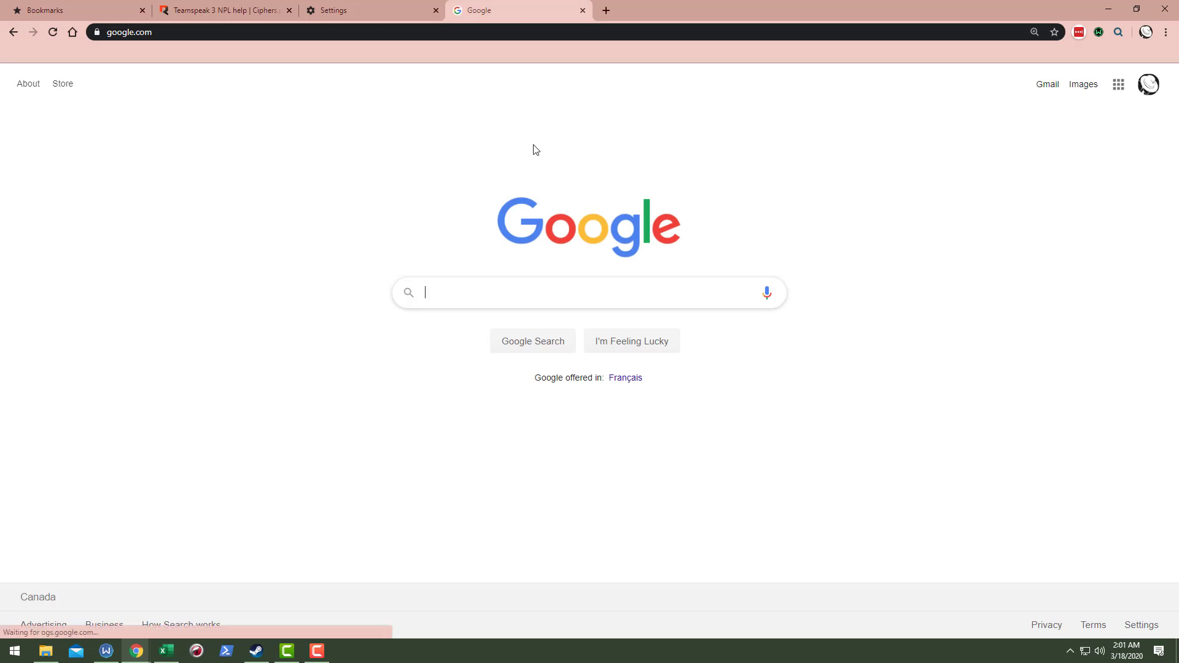
key(ctrl+shift+Delete)
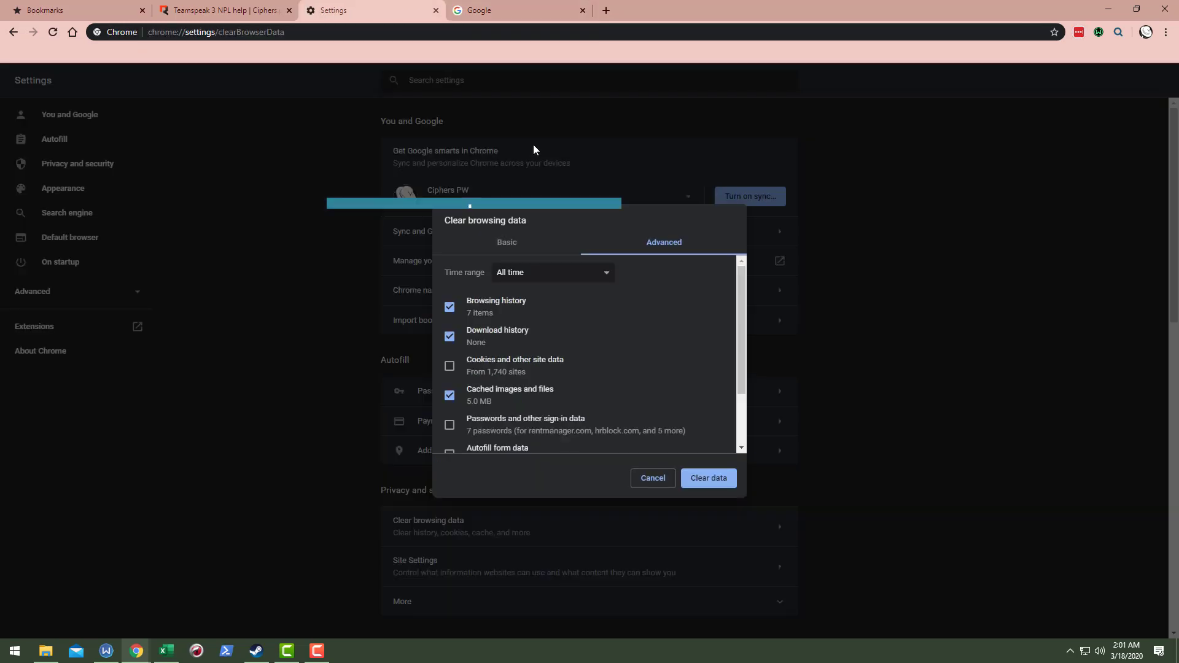
click(707, 479)
key(ctrl+shift+n)
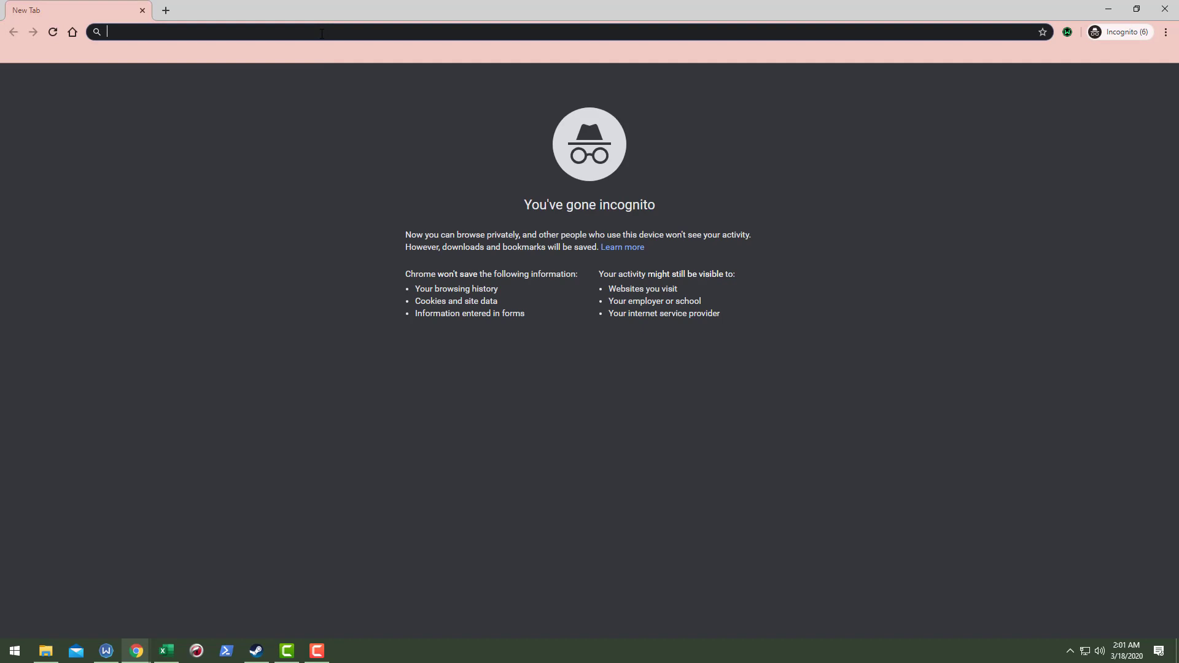
Google 'ciphers.pw' from the incognito address bar and open the Ciphers.pw forum result.
text(awfmklewafmklmklafwop)
key(ctrl+a)
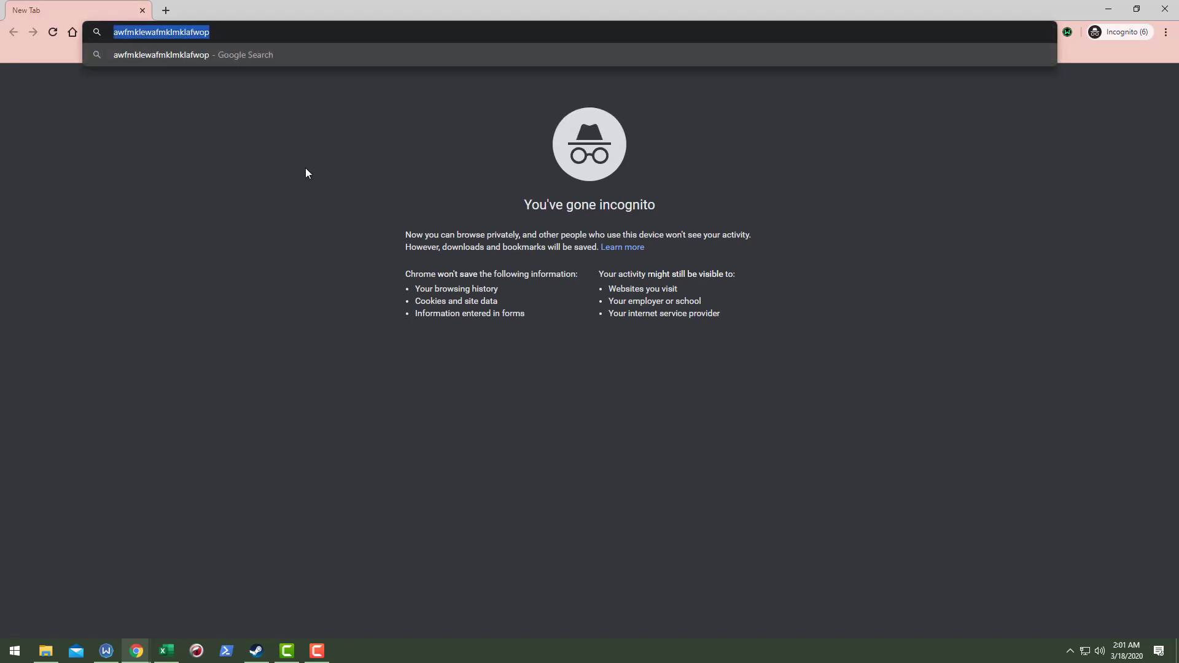
text(ci)
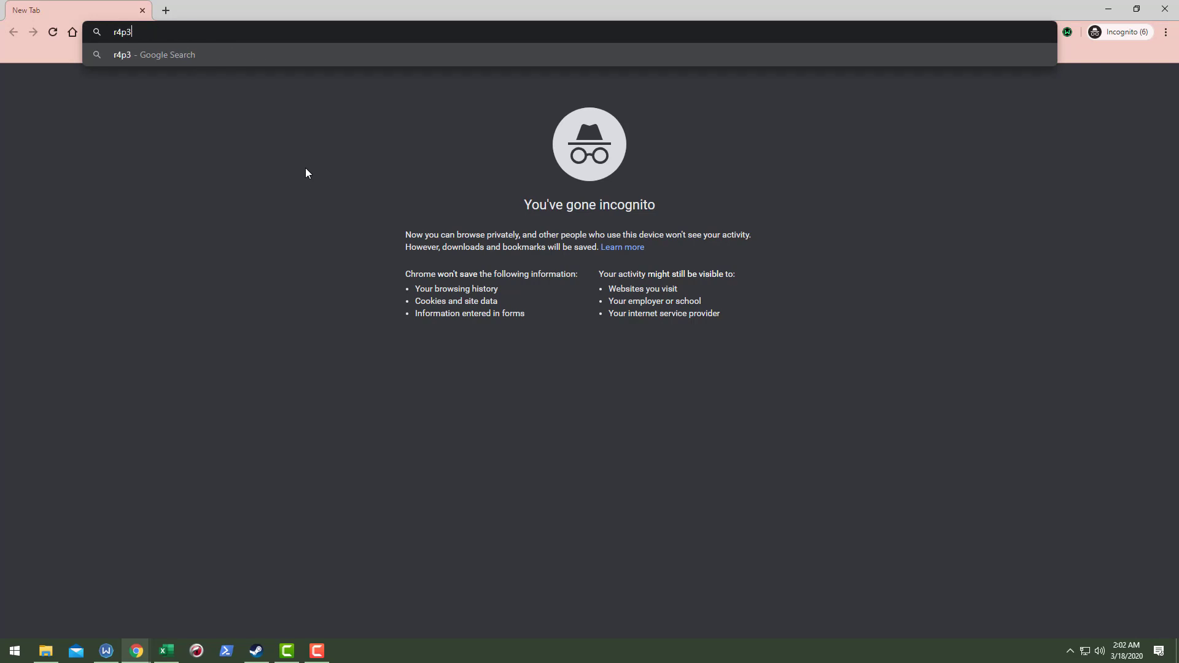
text(phers.pw)
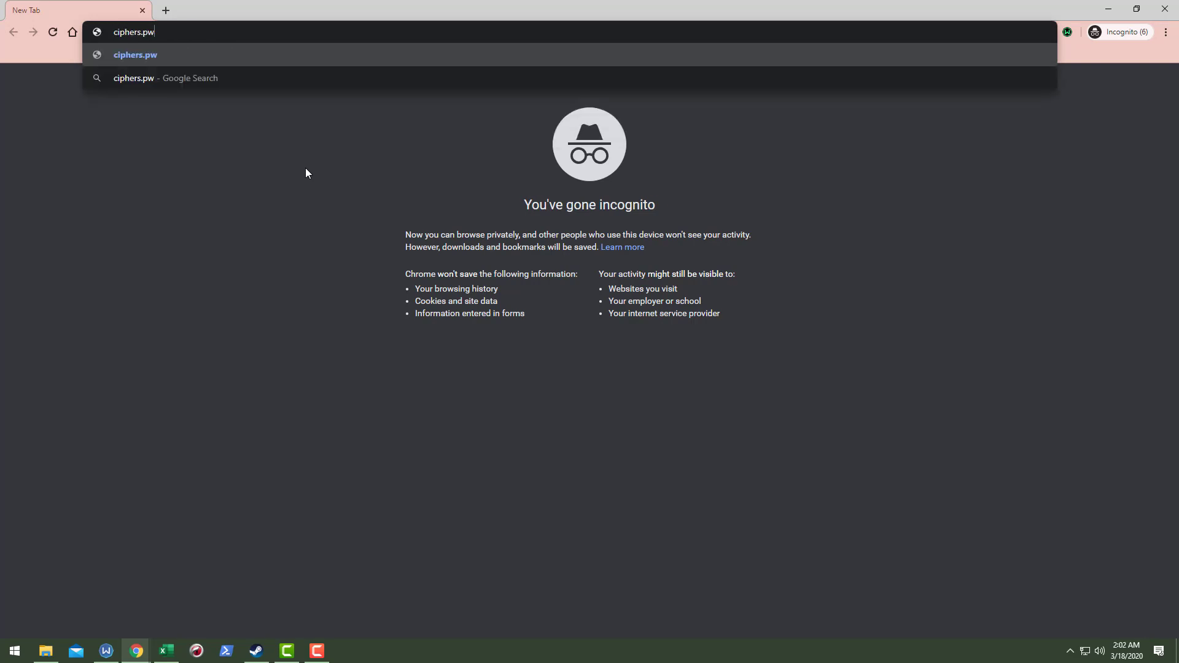
key(Escape)
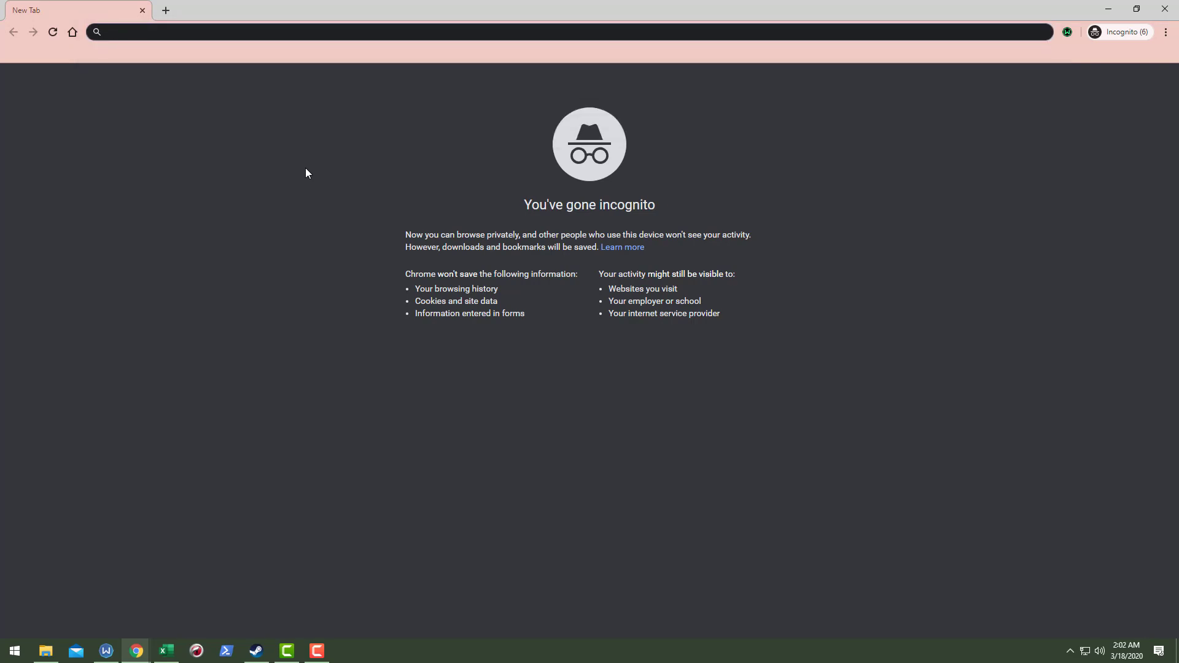
text(ciphers)
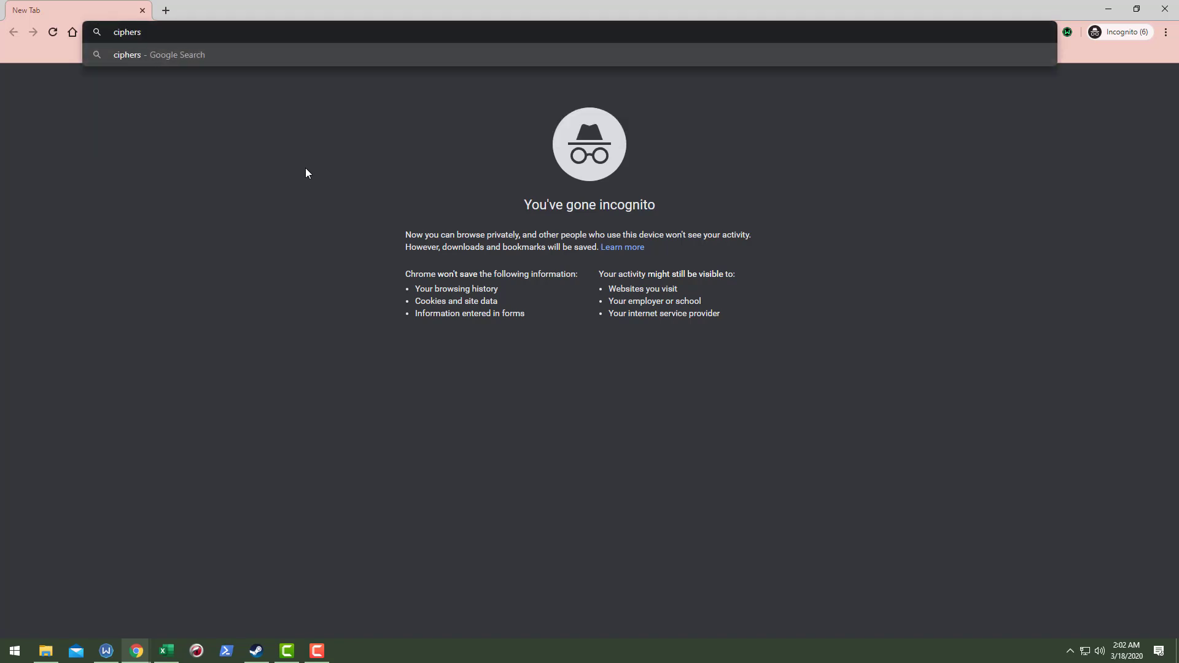
text(.pw)
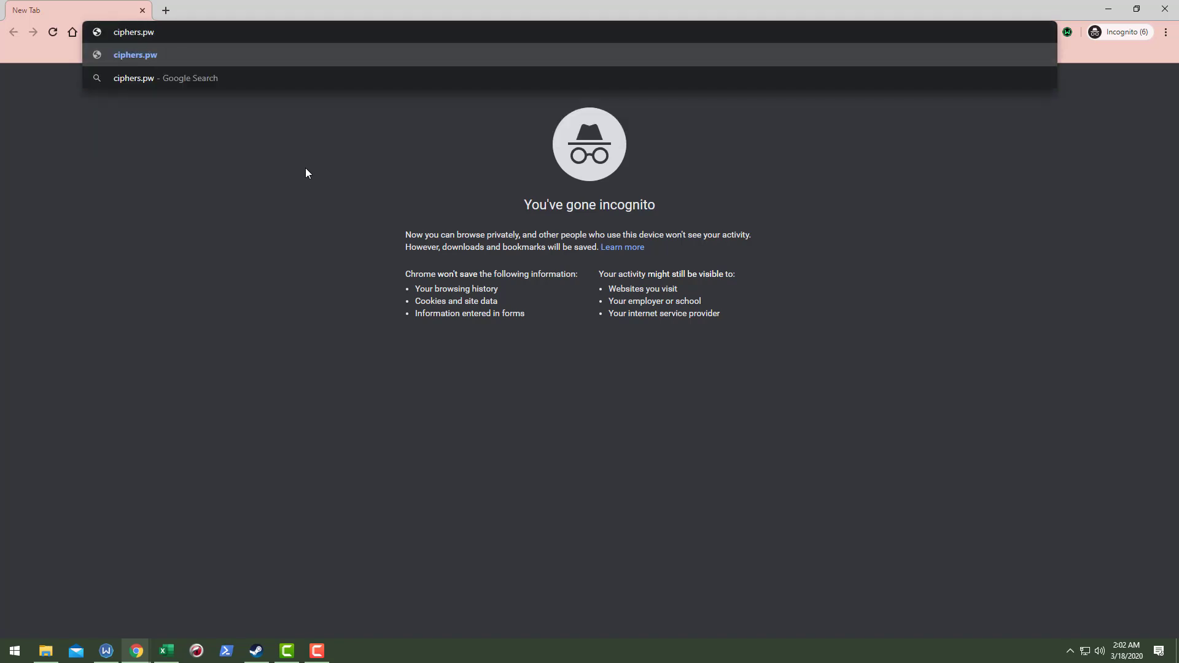
click(182, 82)
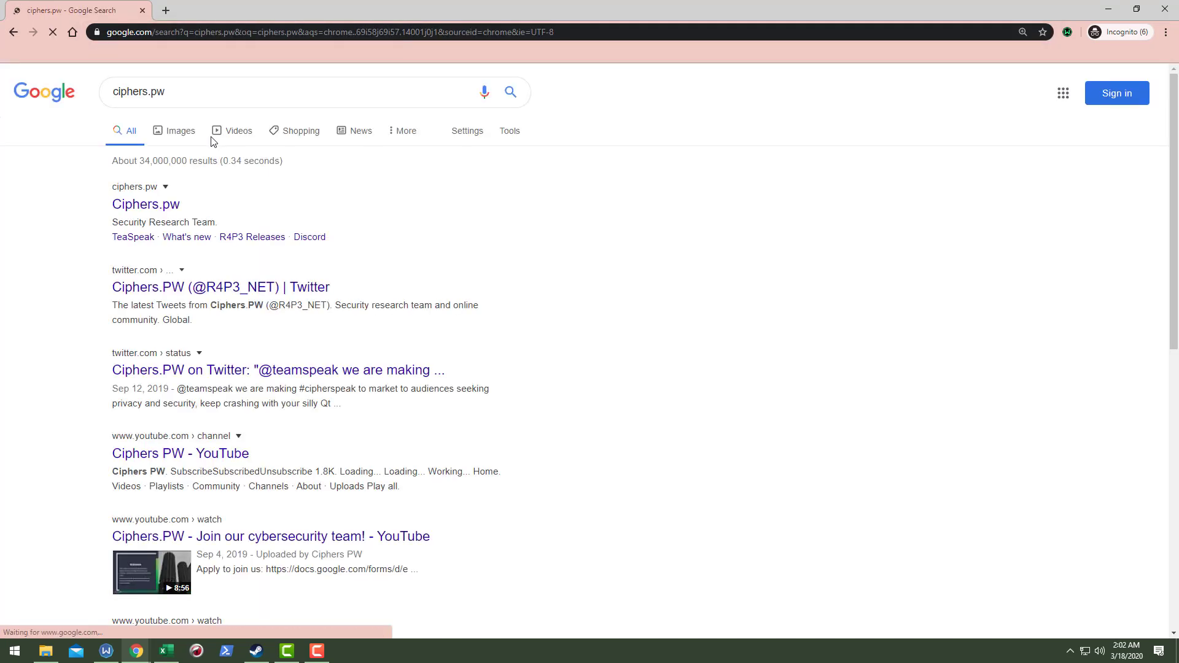
click(146, 208)
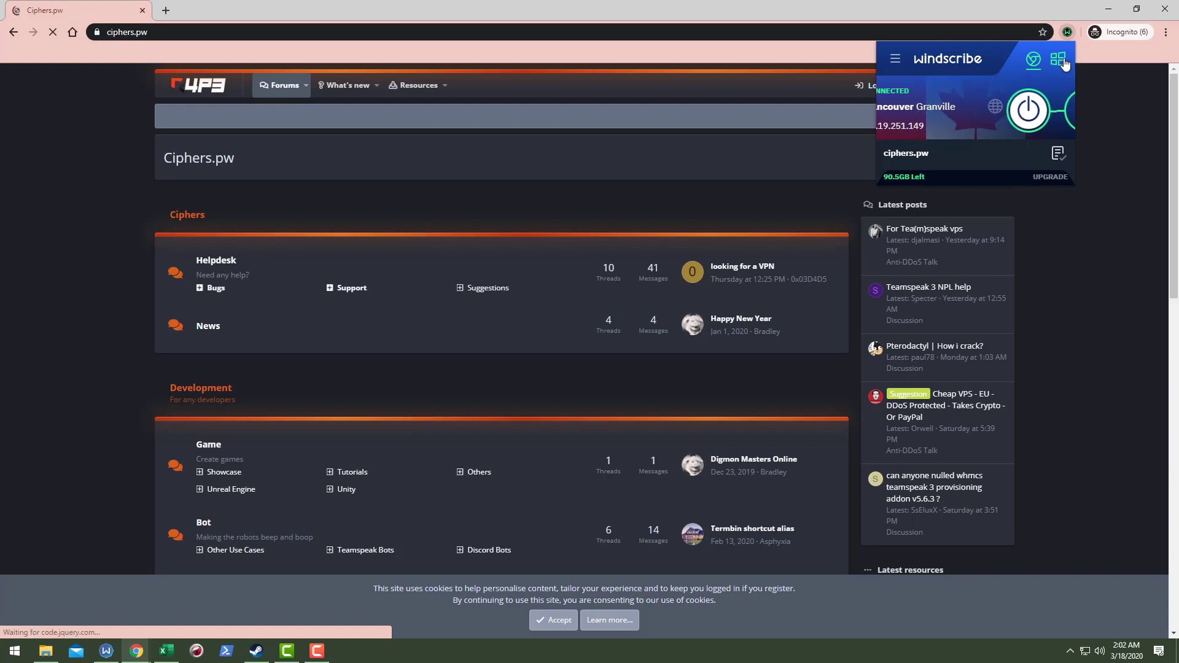
Dismiss the Windscribe popup and search Google for 'nearby restaurant', scrolling through the results.
click(883, 90)
click(787, 30)
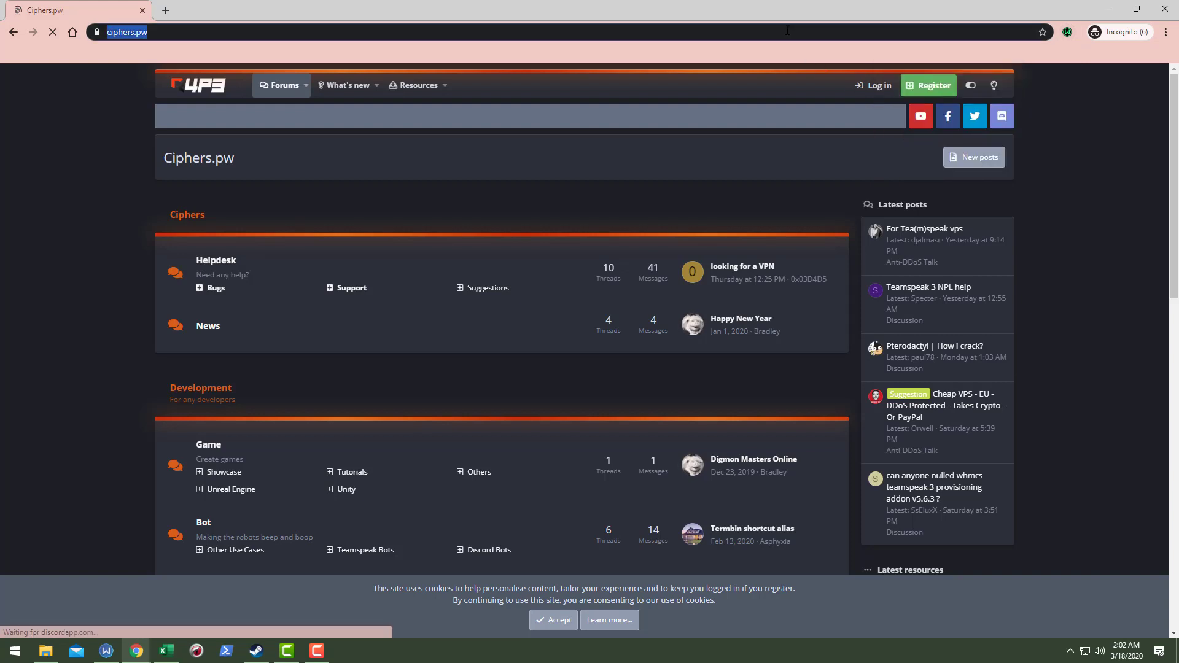
text(nearby restaurant)
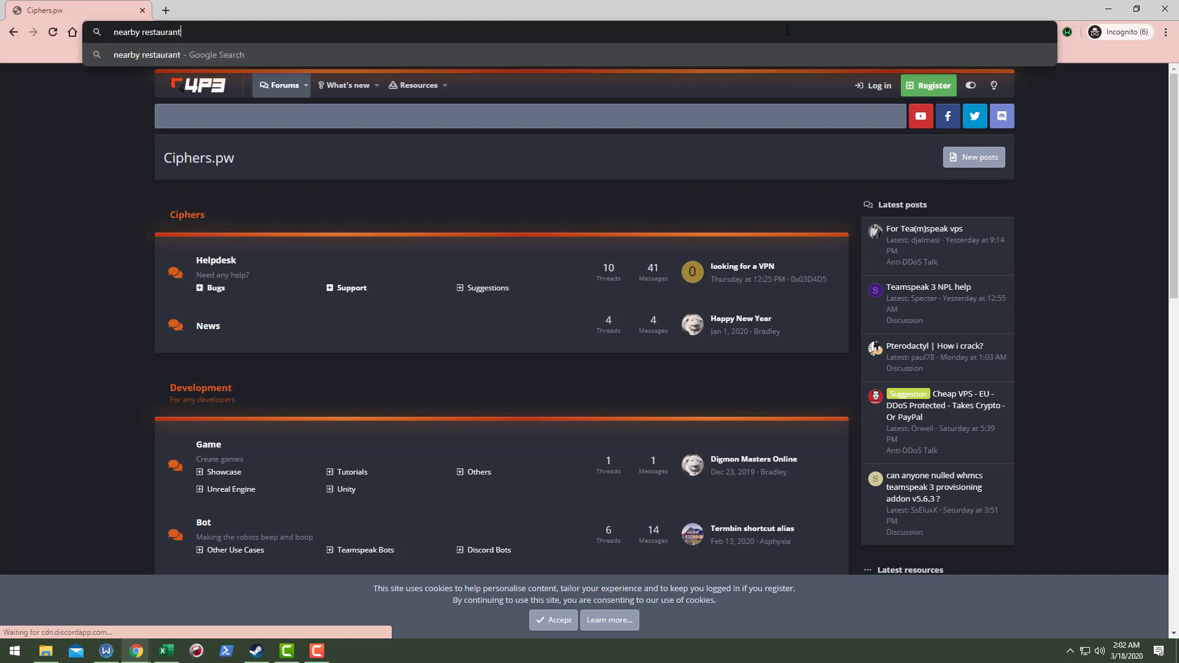
key(Return)
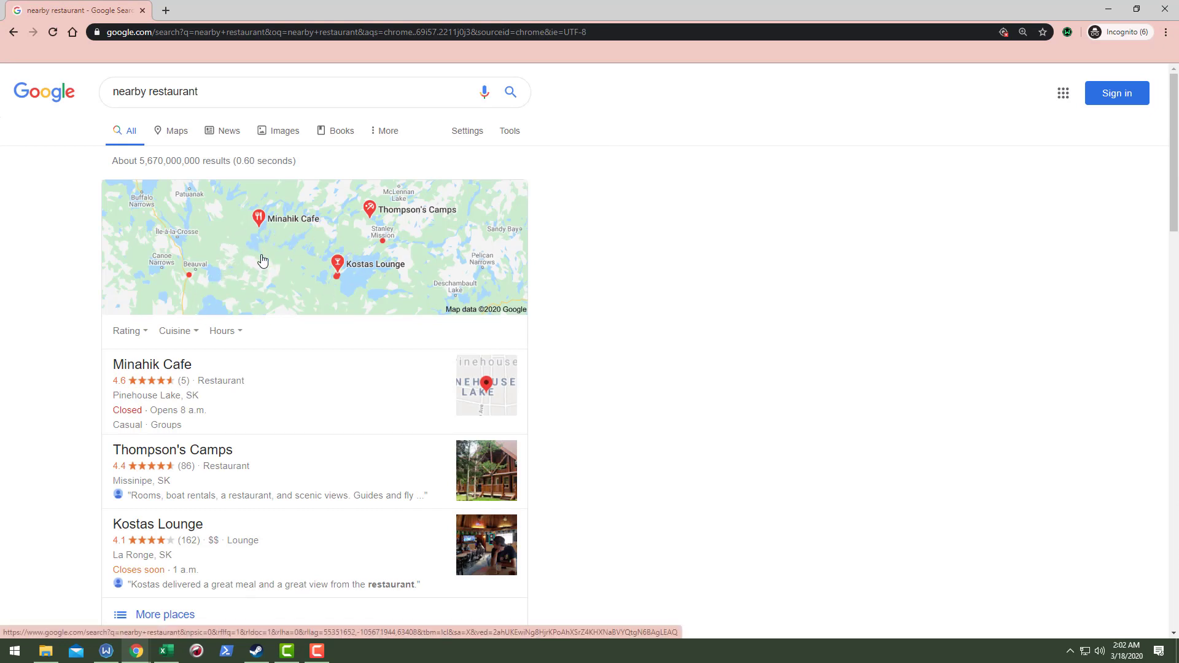
scroll(311, 347, down, 1)
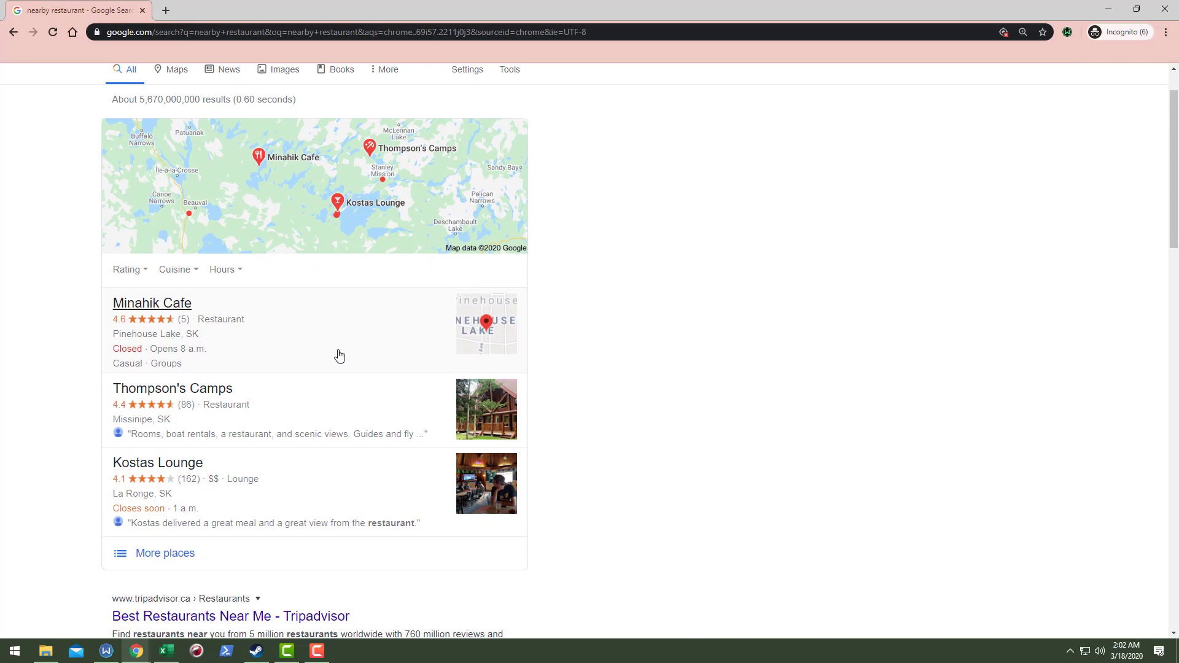
scroll(340, 355, down, 3)
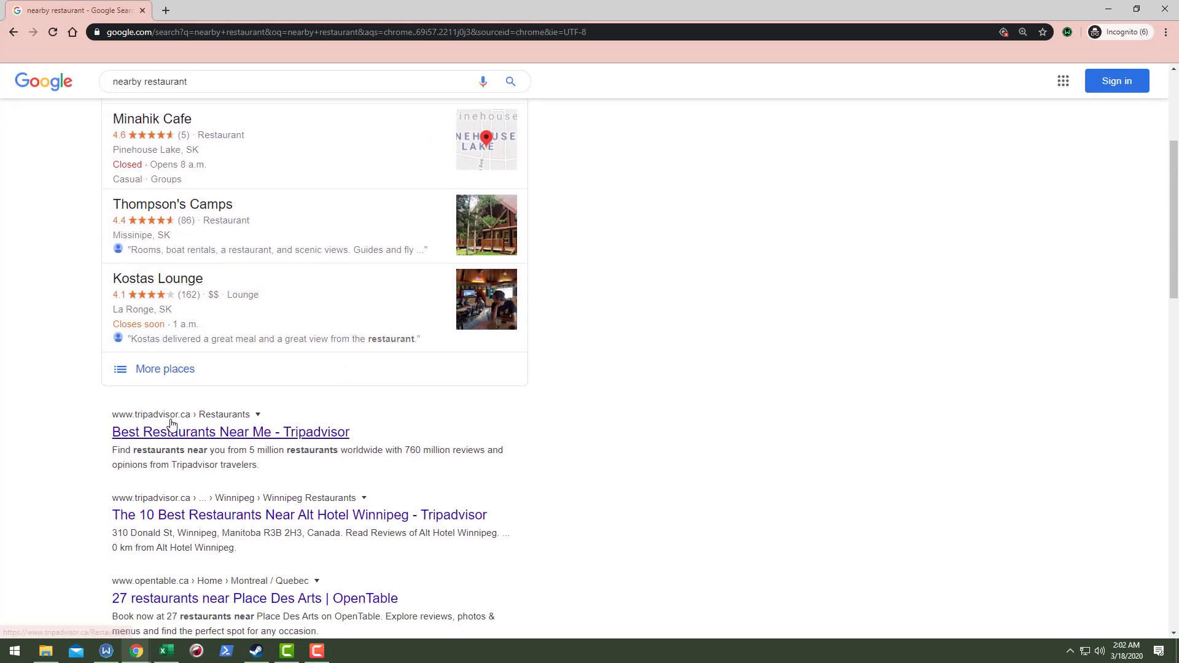
scroll(213, 427, up, 4)
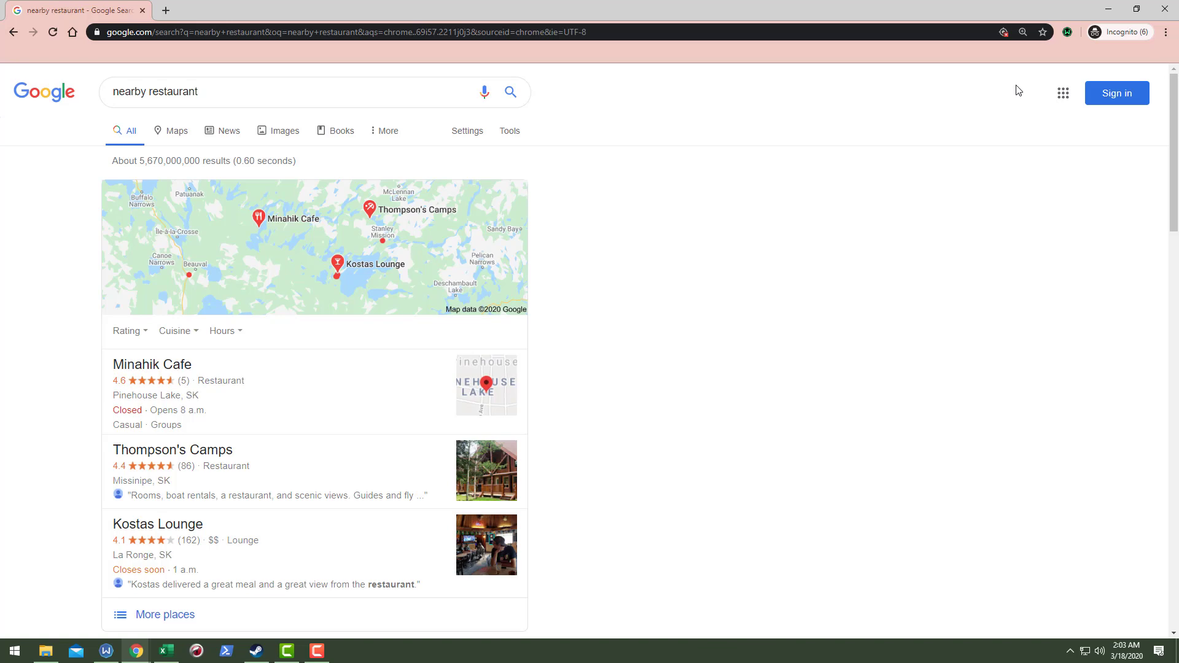
Close the incognito browsing window.
click(1165, 9)
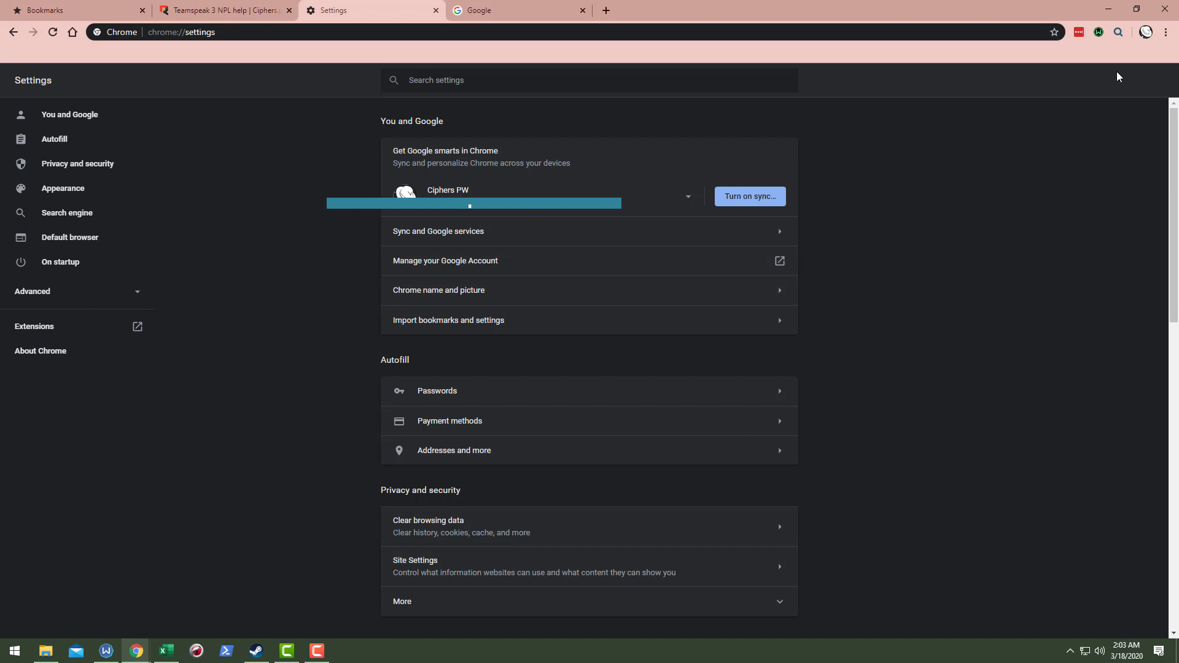
Open the Search all Tabs extension's query box from the toolbar.
click(1120, 33)
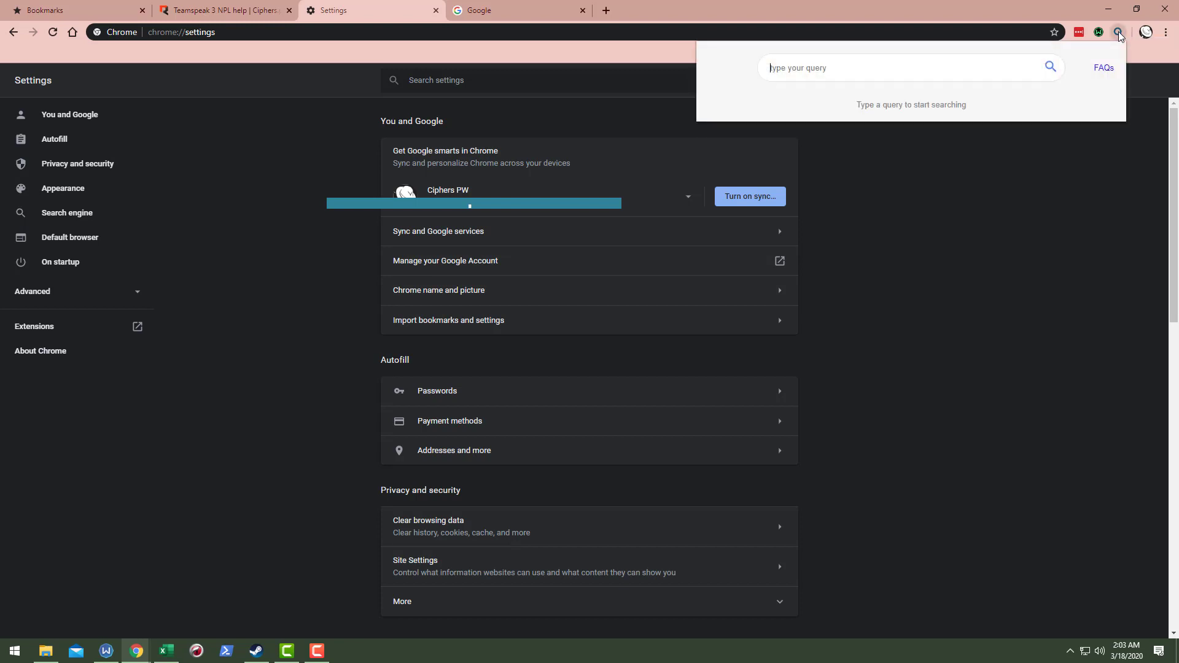